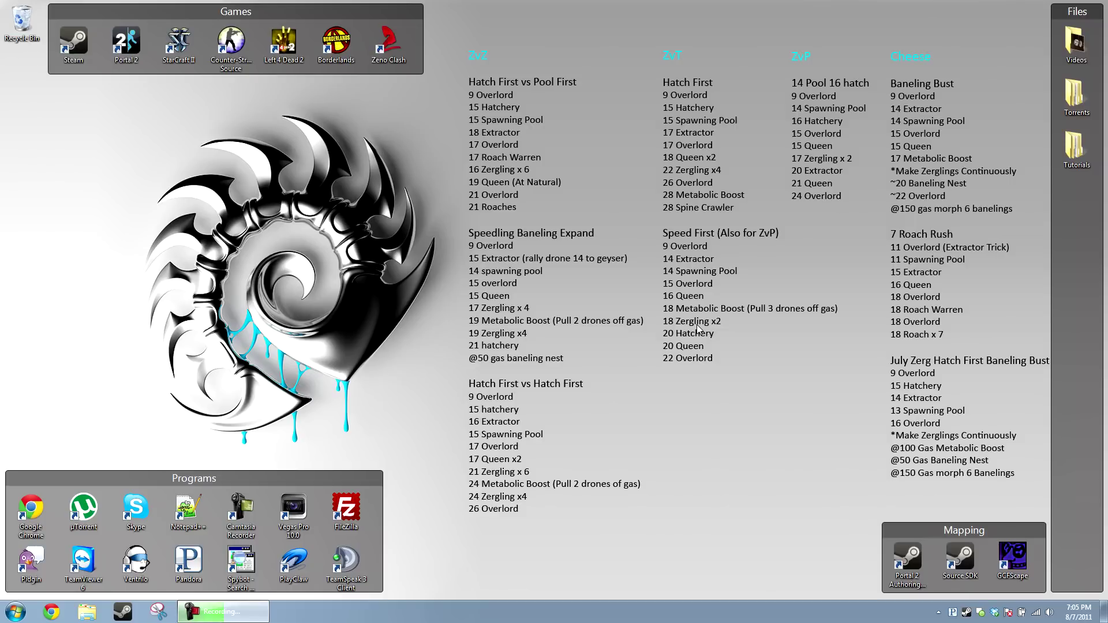
Launch the Portal 2 Authoring Tools, and browse to the C:\Program Files (x86)\Steam\steamapps folder in a file window
double_click(907, 561)
left_click(15, 612)
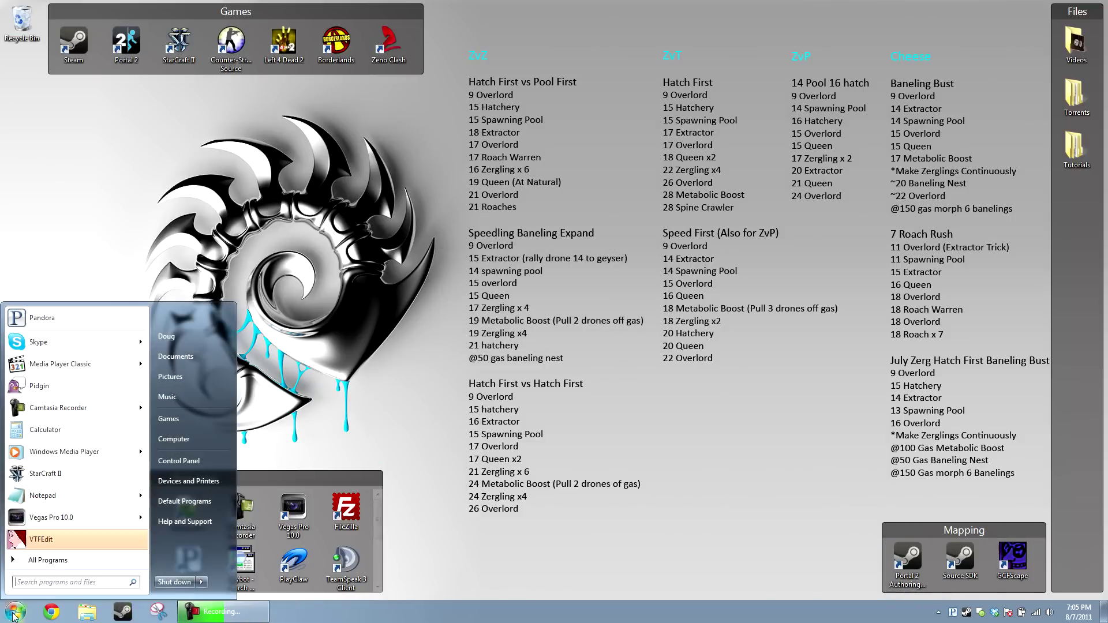
left_click(205, 438)
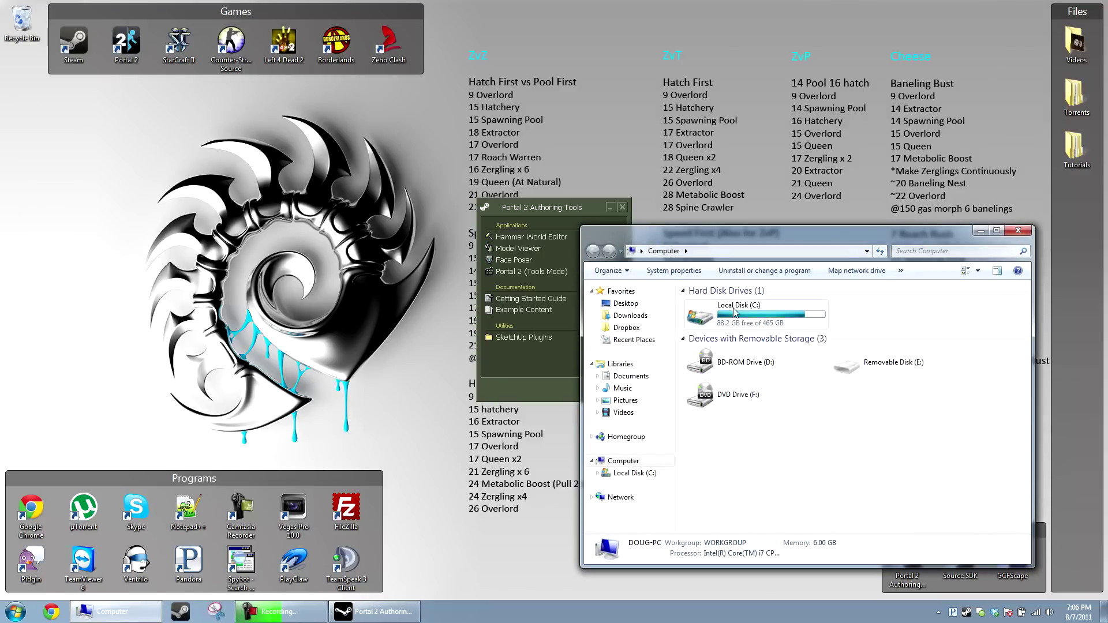
double_click(740, 303)
double_click(724, 274)
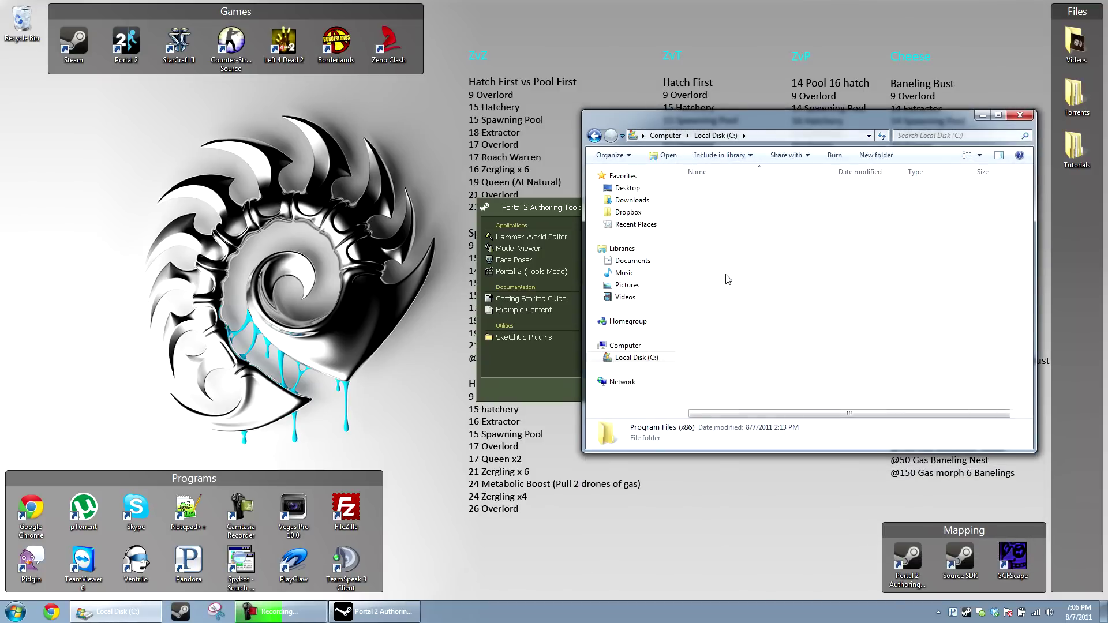
scroll(721, 346, "down", 6)
double_click(719, 369)
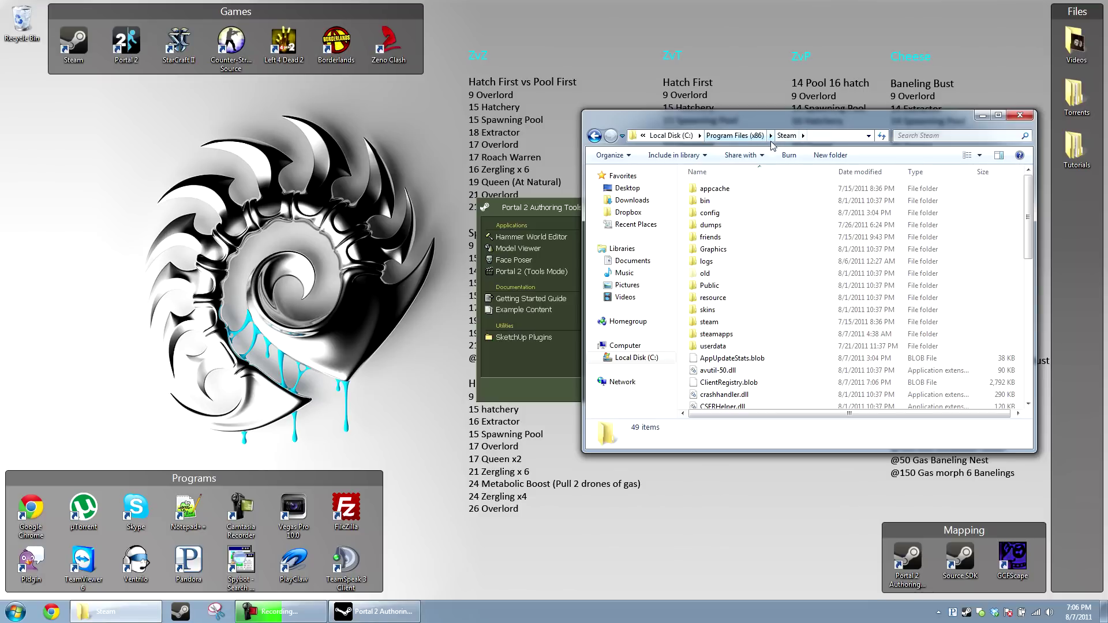
double_click(730, 336)
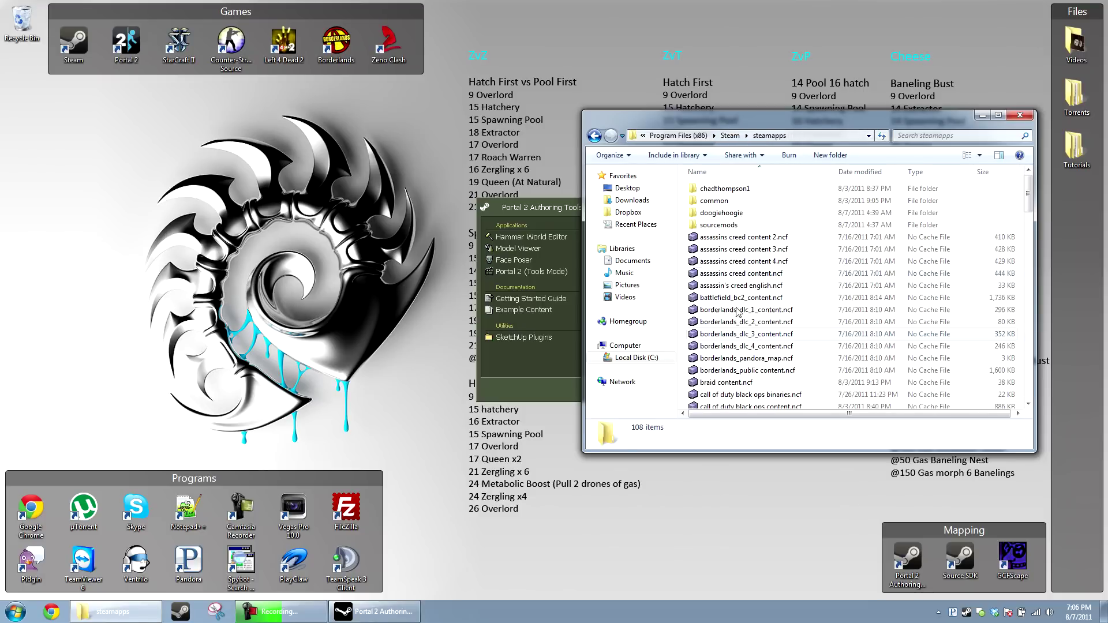
Go from steamapps down to the common\portal 2\portal2\scripts\vscripts\transitions folder
double_click(724, 201)
scroll(727, 300, "down", 2)
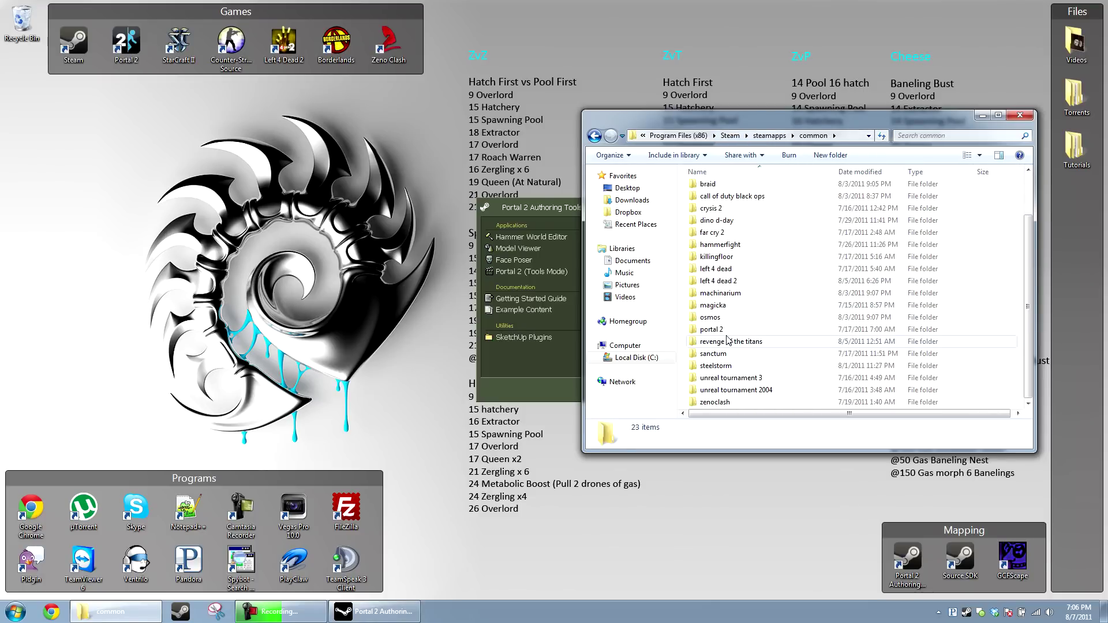
left_click(727, 332)
double_click(727, 332)
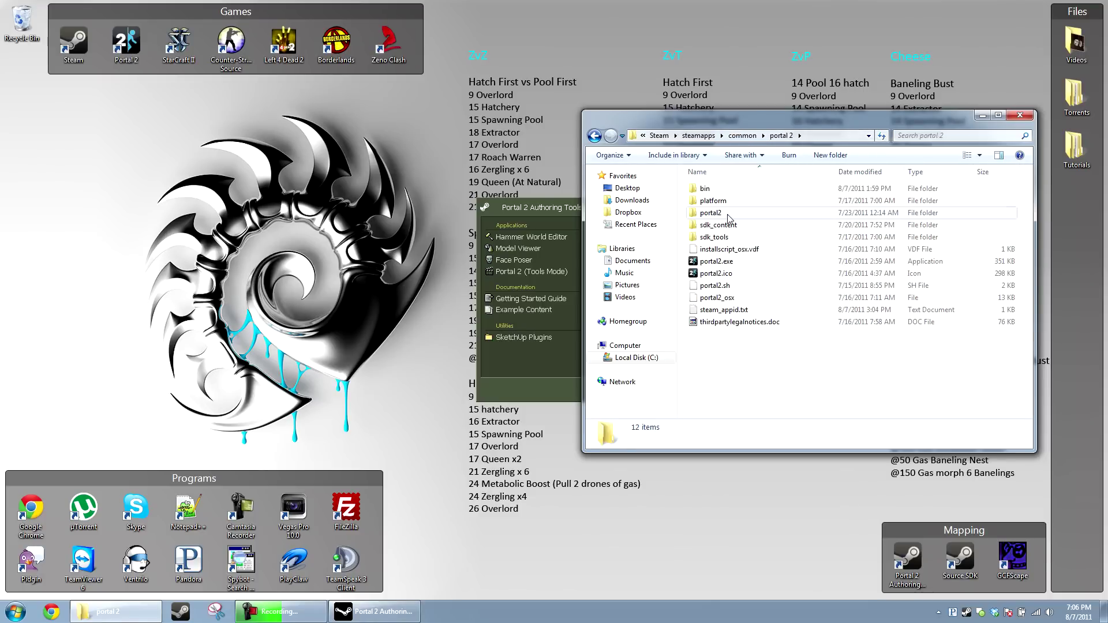
double_click(711, 213)
double_click(727, 348)
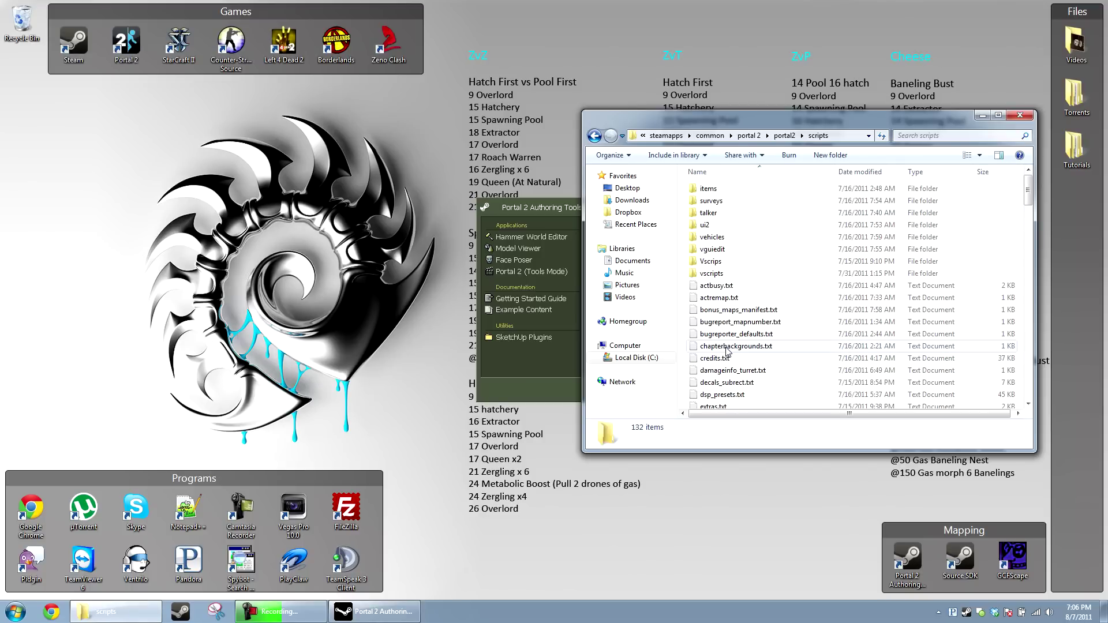
double_click(746, 273)
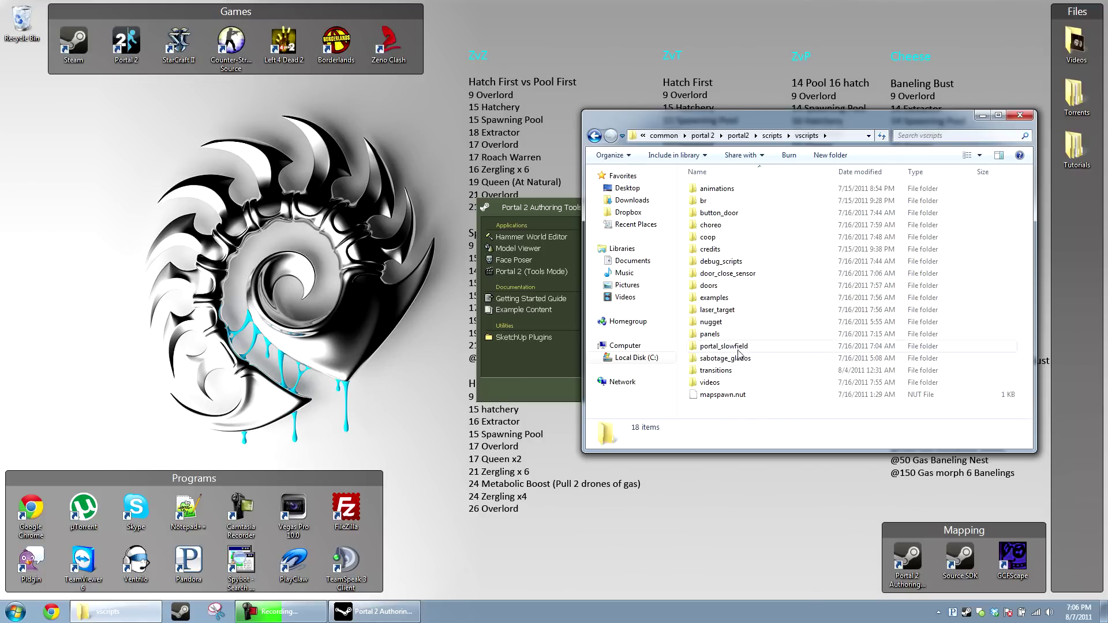
double_click(715, 370)
Start the Hammer World Editor and open the recent map Tut87_buttonsandlights.vmf
left_click(522, 250)
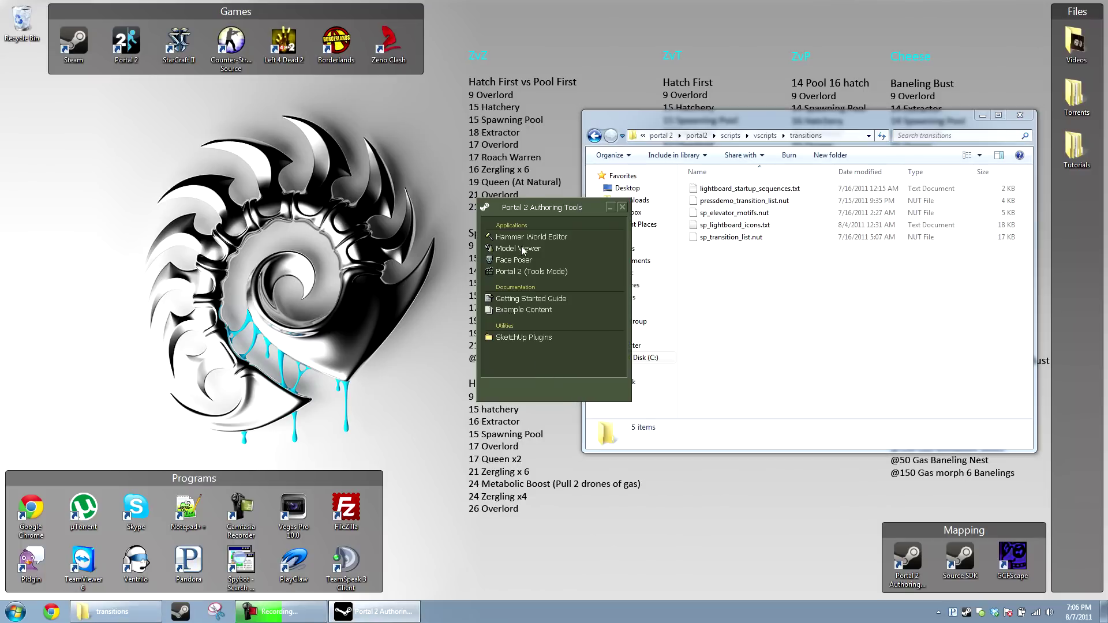
double_click(542, 237)
left_click_drag(589, 211, 537, 210)
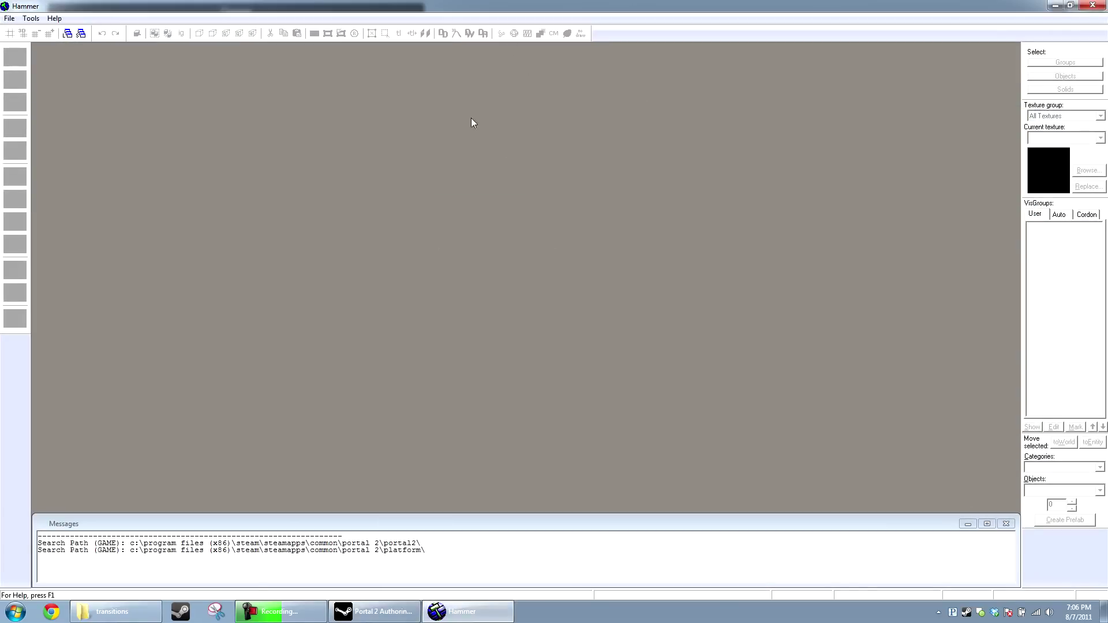
left_click(7, 19)
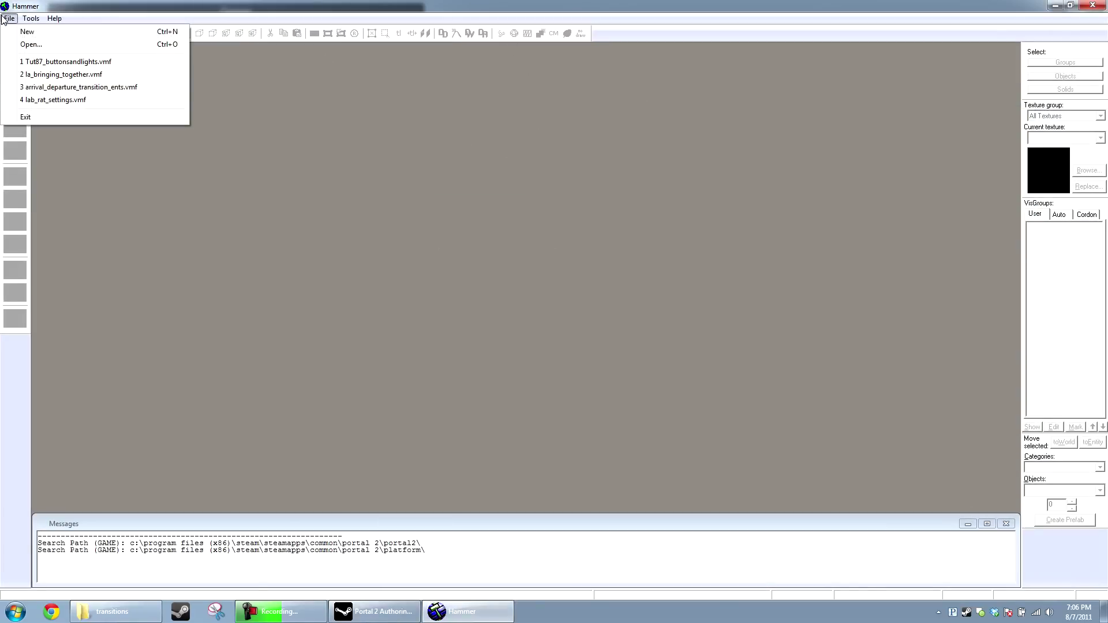
left_click(61, 61)
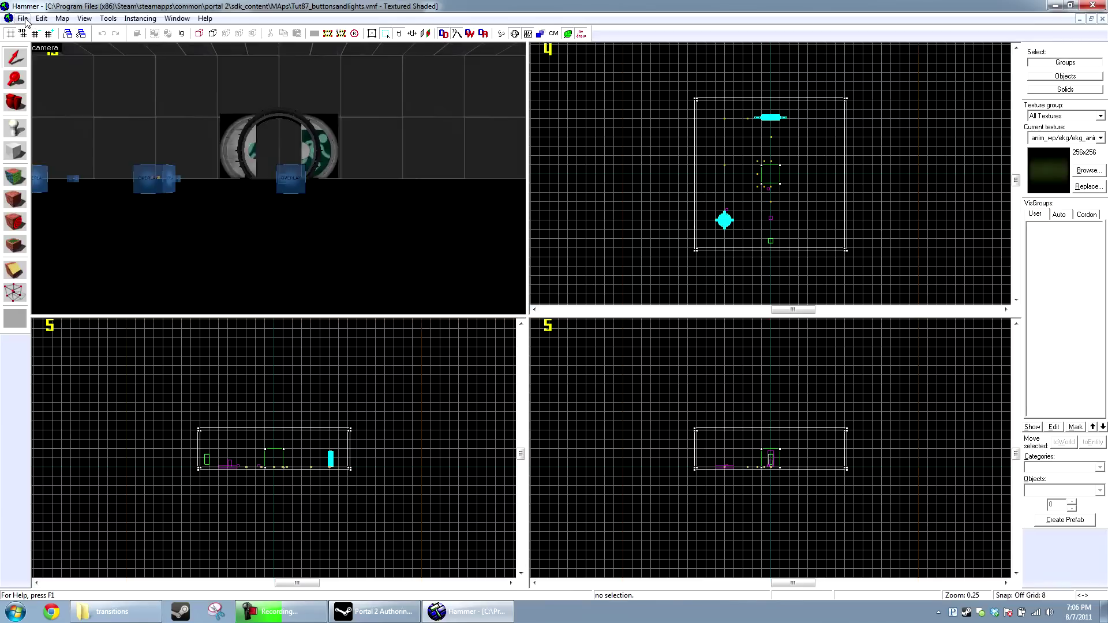
Save the map under the new name Tut88_sign, correcting the typed file name
left_click(23, 19)
left_click(46, 82)
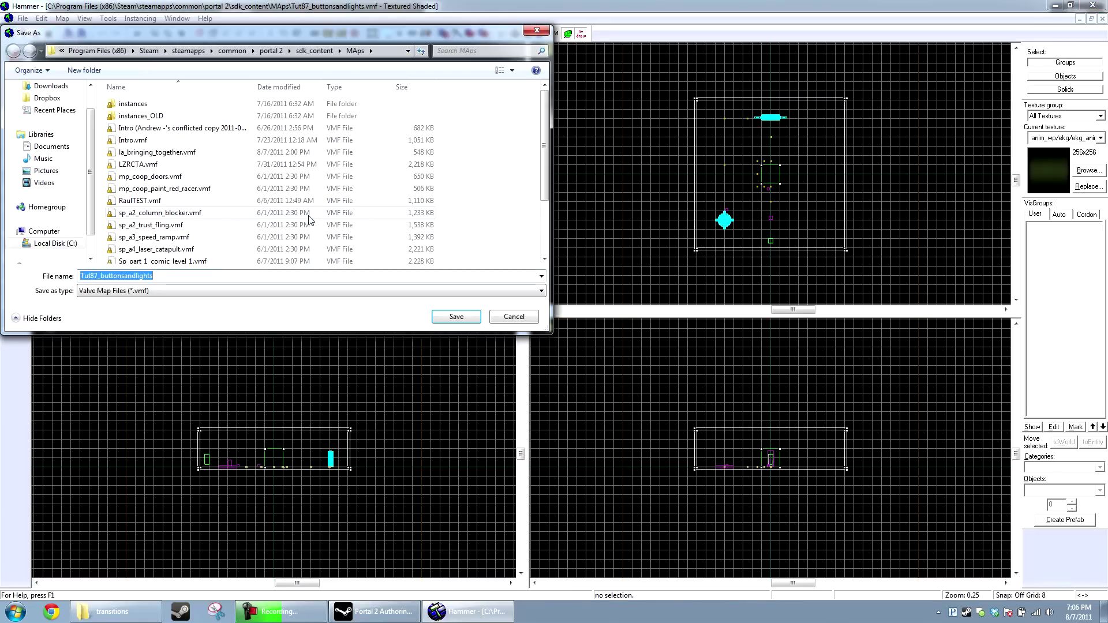
key("End")
key("BackSpace")
key("BackSpace")
key("BackSpace")
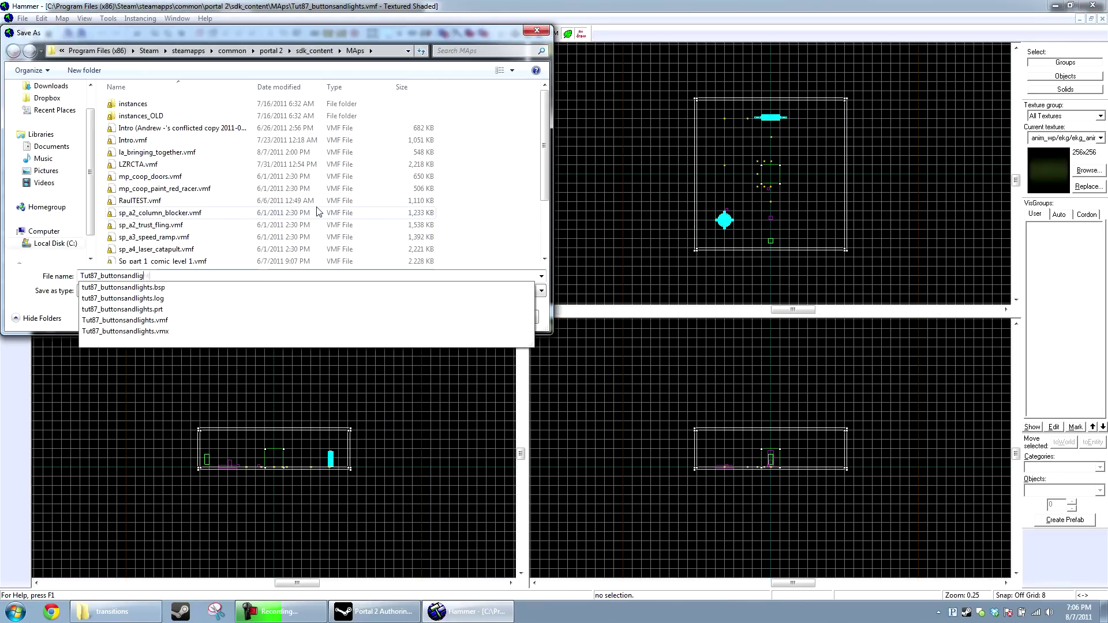
type("88")
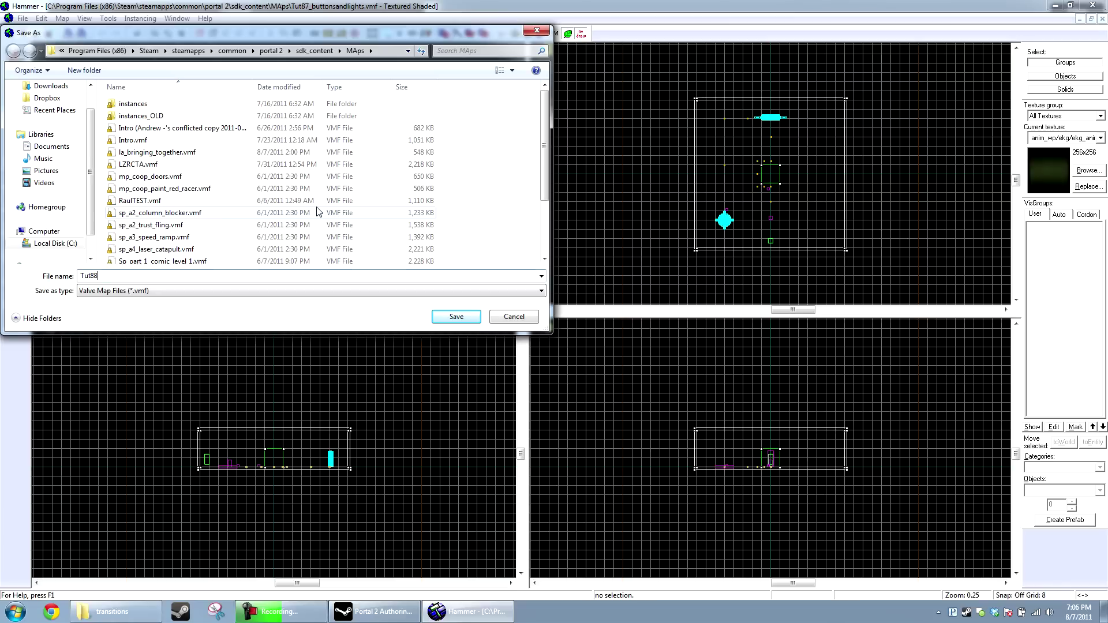
type("_sign'")
key("Return")
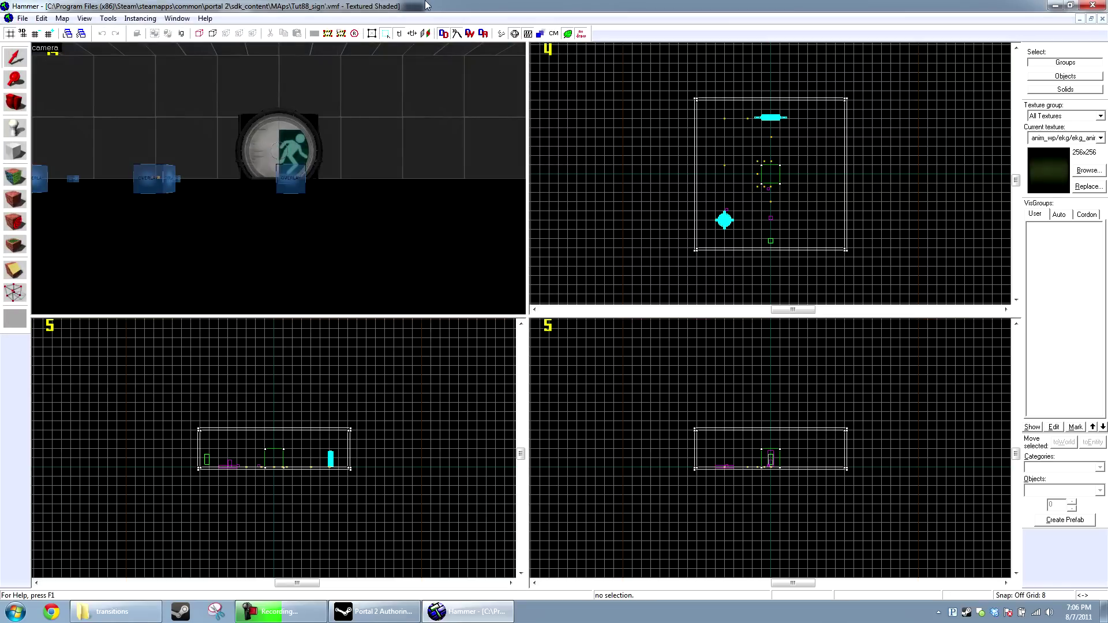
left_click(22, 18)
left_click(76, 85)
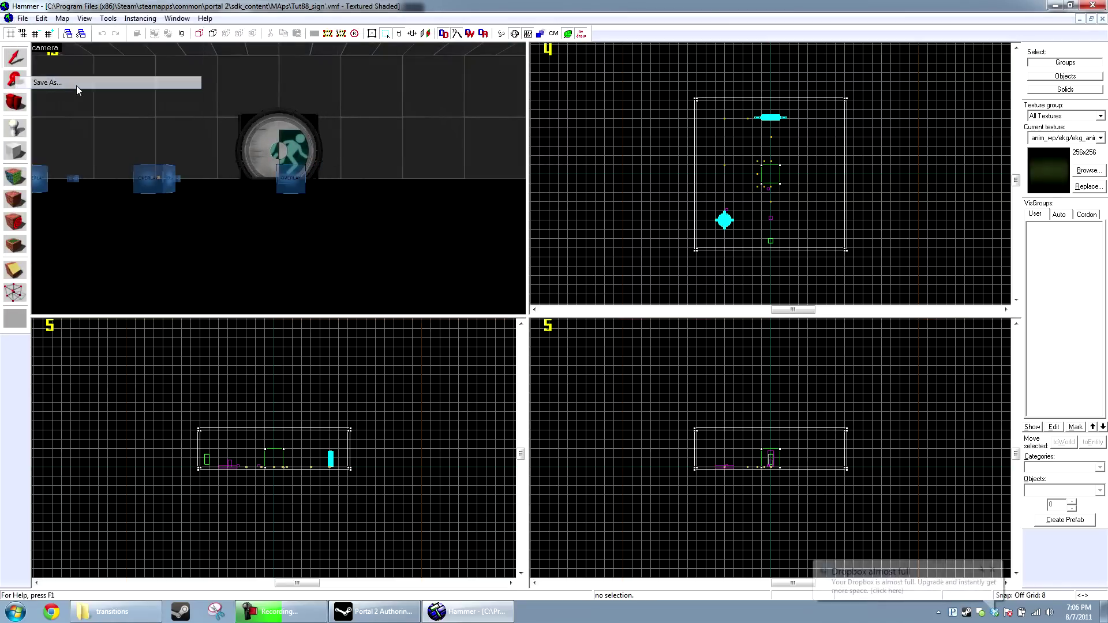
key("Right")
key("BackSpace")
key("Return")
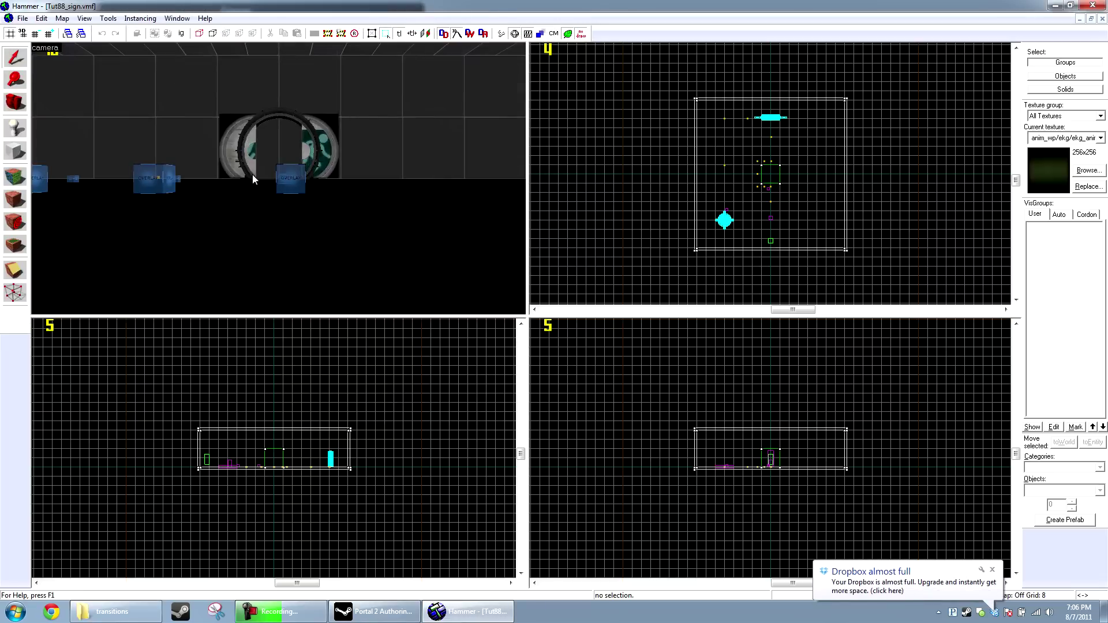
Place a new info_player_start entity on the open floor of the room in the 3D view
key("z")
key("s")
key("z")
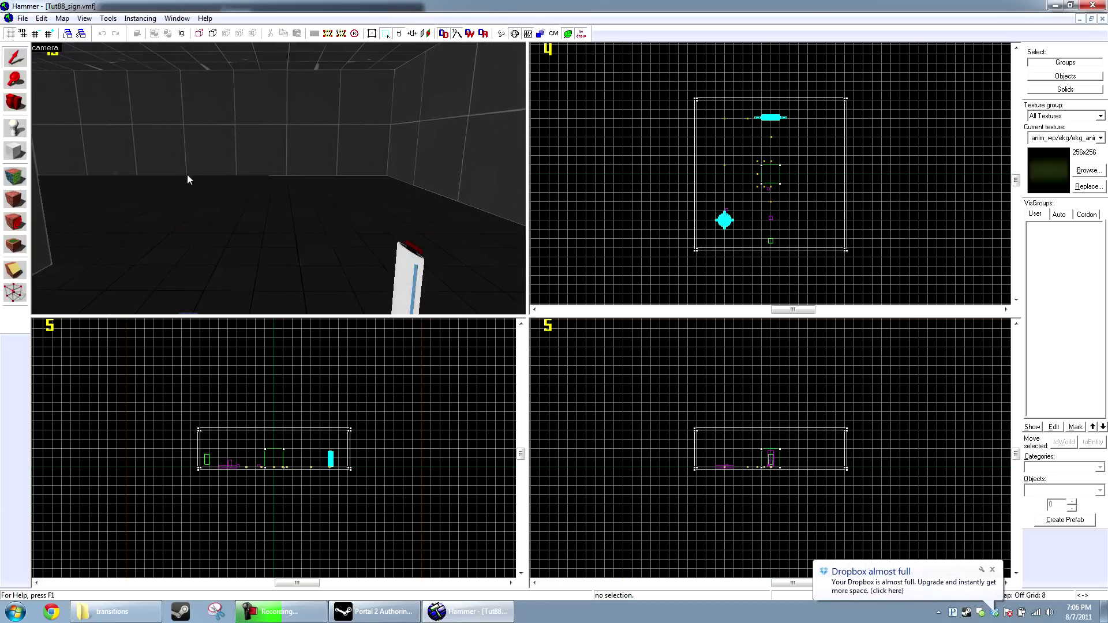
left_click(27, 133)
left_click(203, 233)
left_click(15, 57)
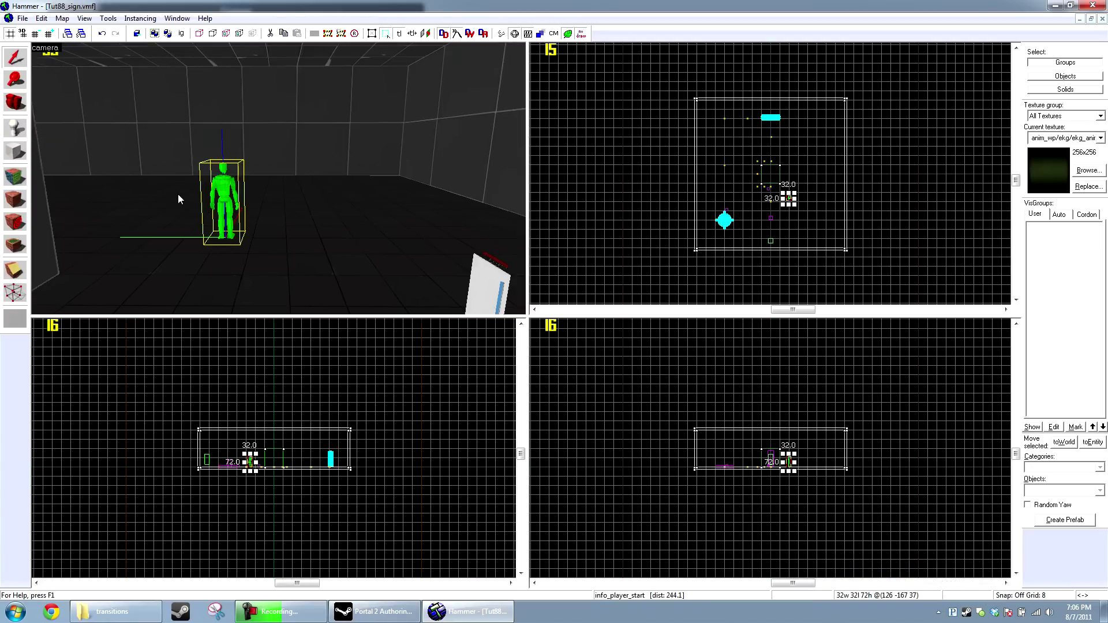
Change the new entity's class to func_instance in its object properties
double_click(225, 192)
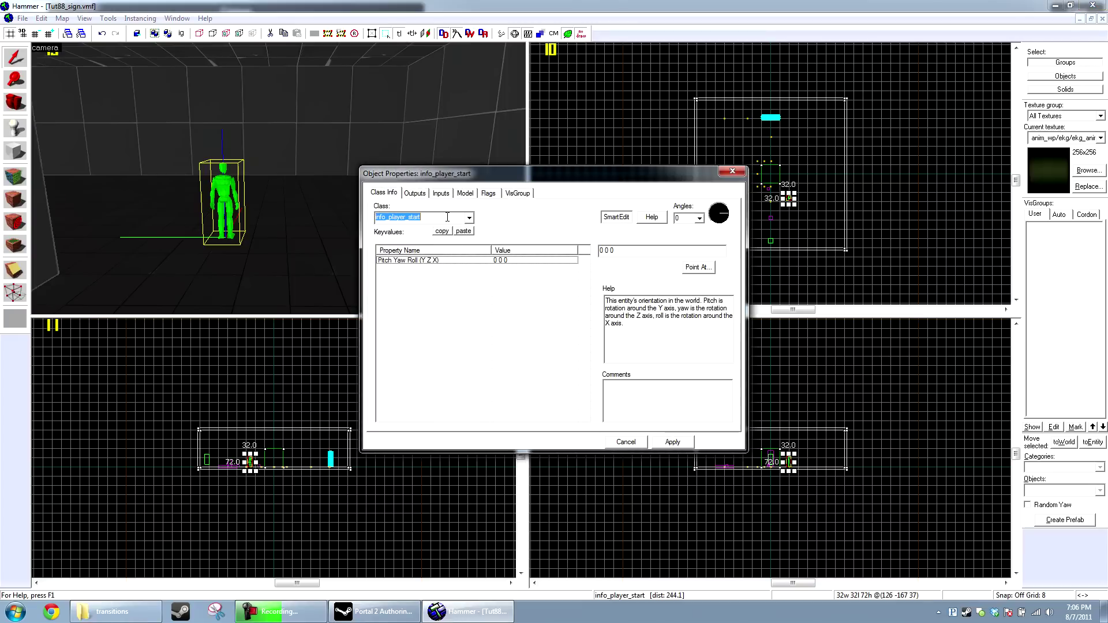
type("func_i")
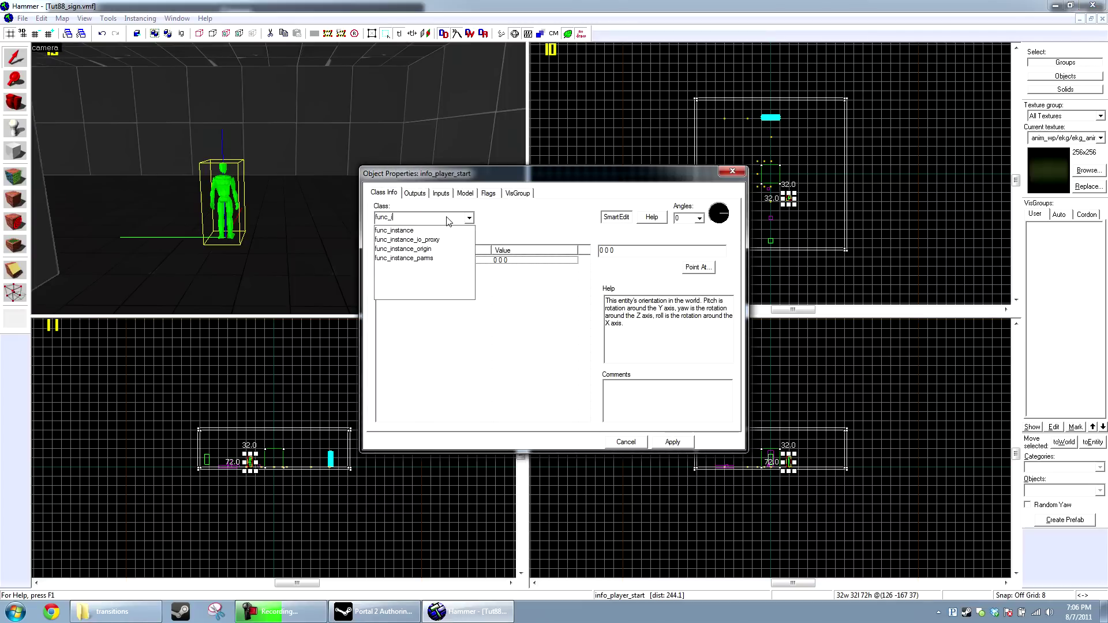
type("n")
key("Down")
key("Return")
Set the instance's VMF filename to instances\signs\info_sign_sp_clean.vmf
double_click(396, 276)
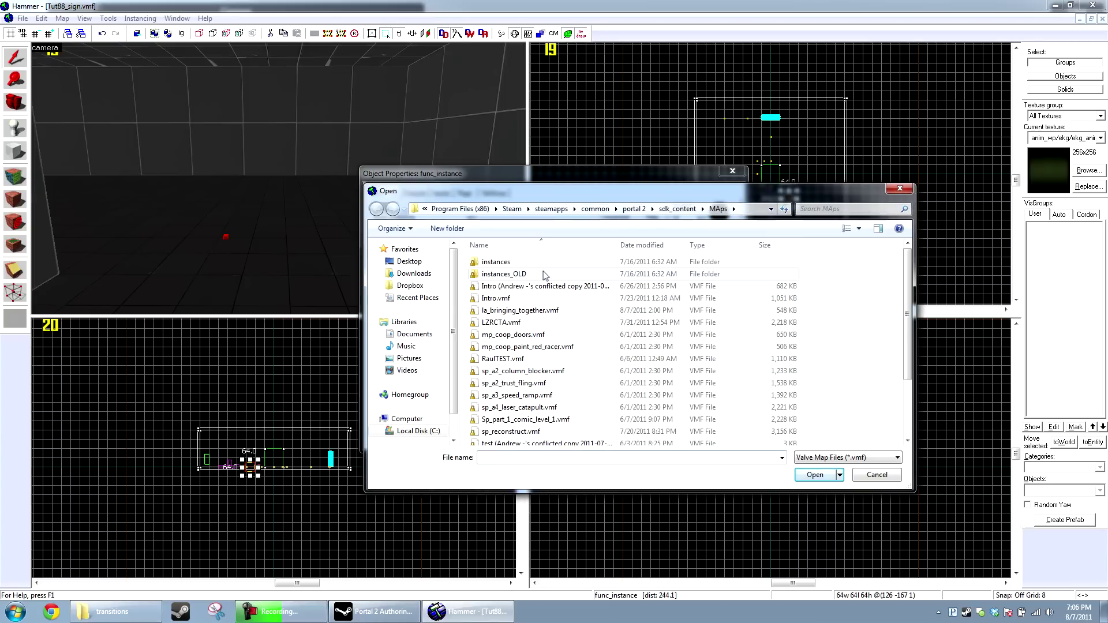
left_click(537, 266)
double_click(538, 264)
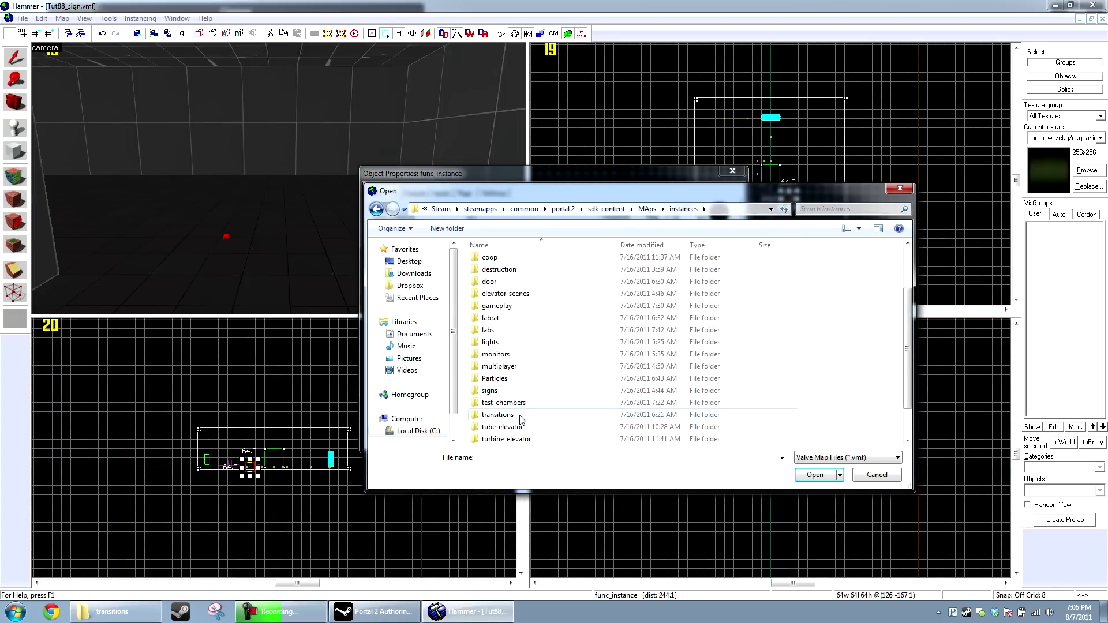
double_click(523, 396)
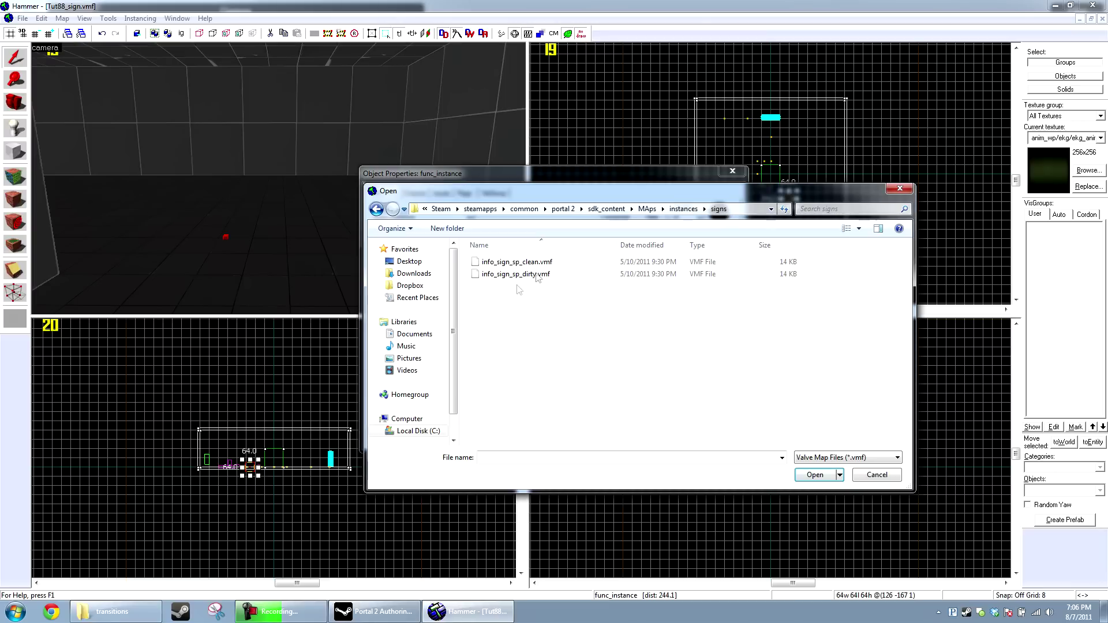
left_click(550, 264)
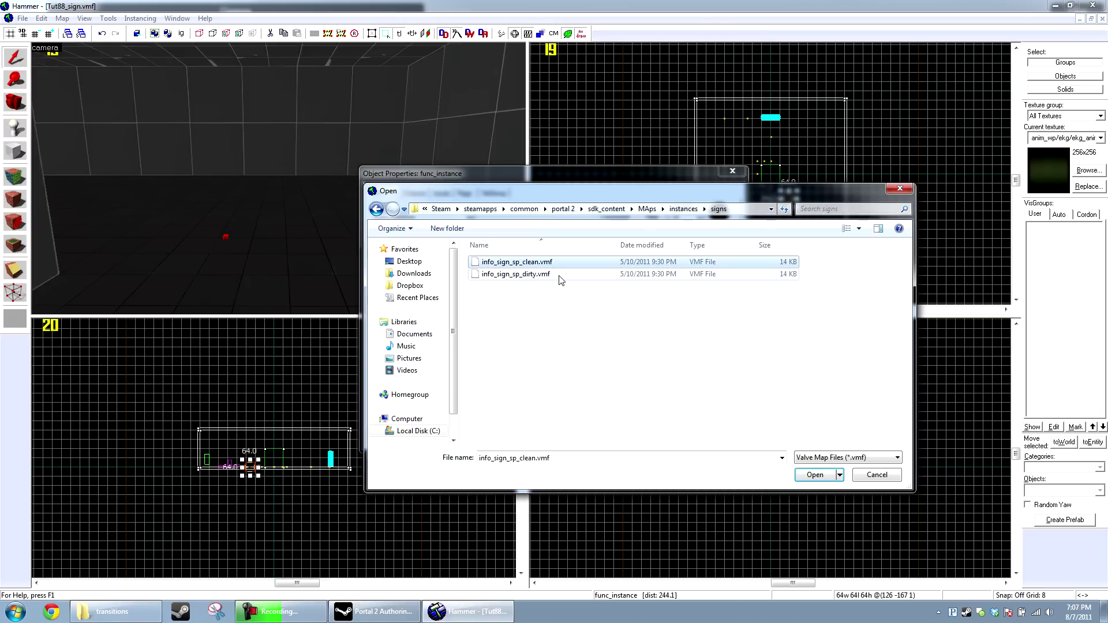
double_click(576, 266)
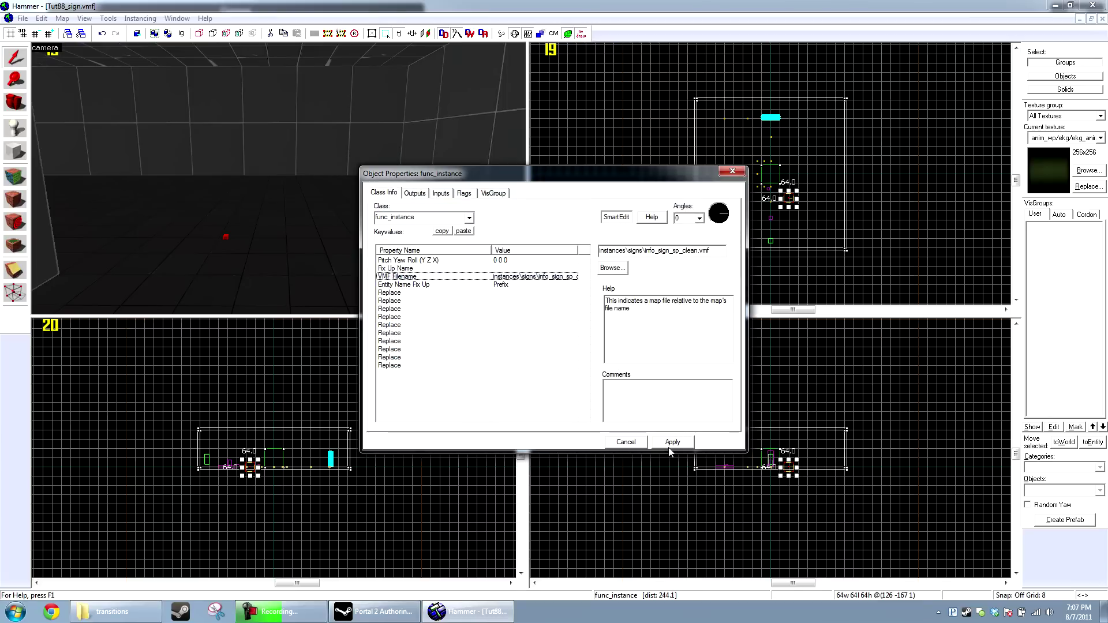
Set the instance's Fix Up Name to Info_sign, apply the properties and close them
left_click(427, 260)
left_click(546, 269)
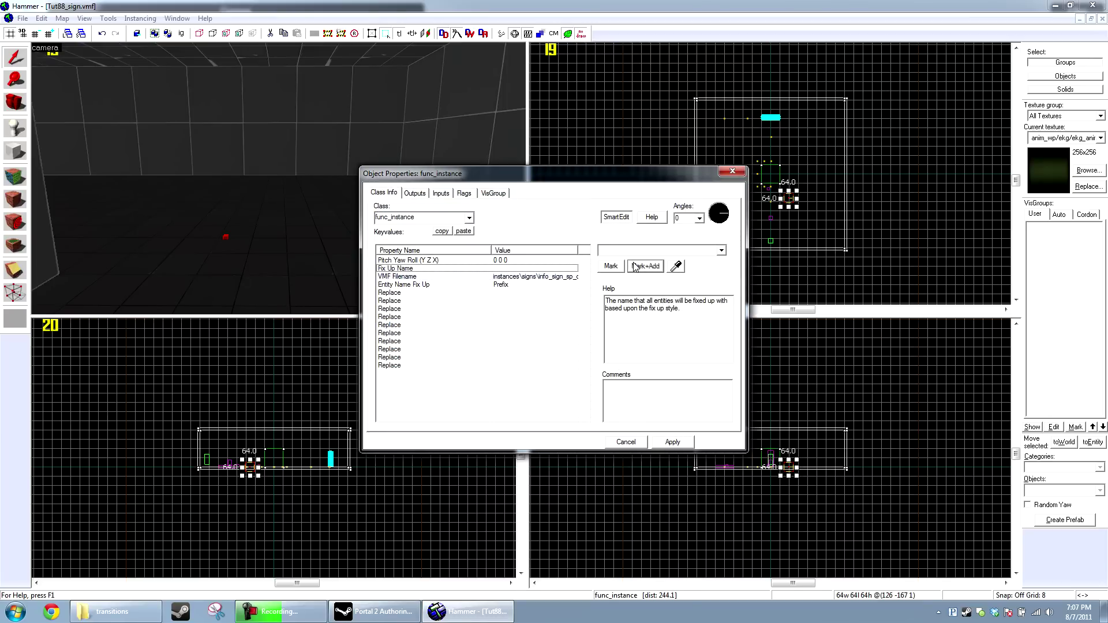
left_click(632, 251)
type("Info_sig")
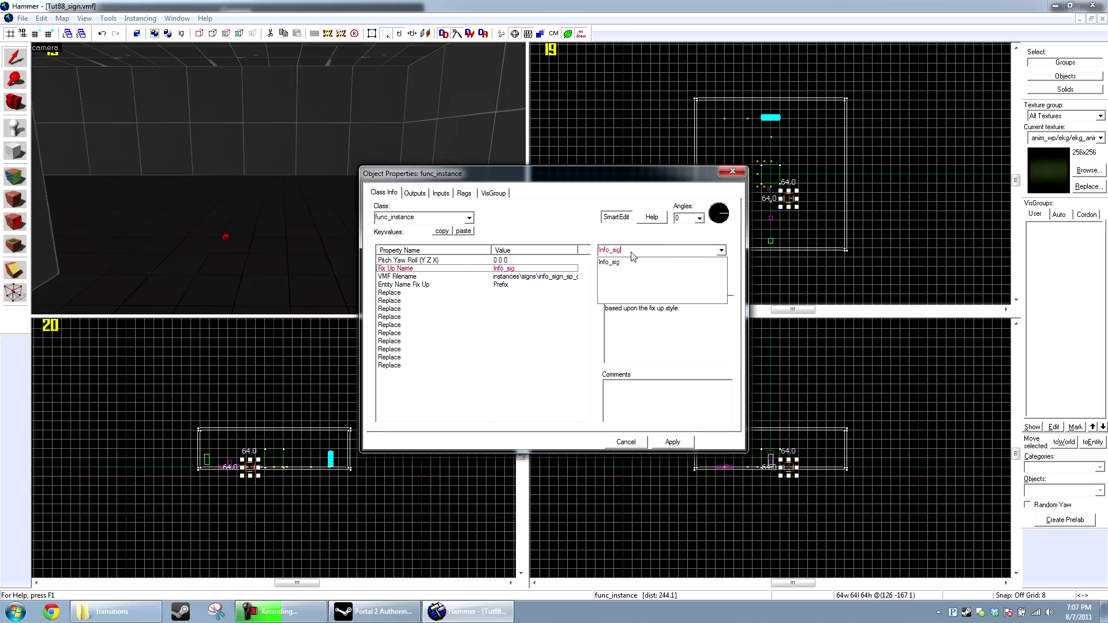
type("n")
left_click(673, 444)
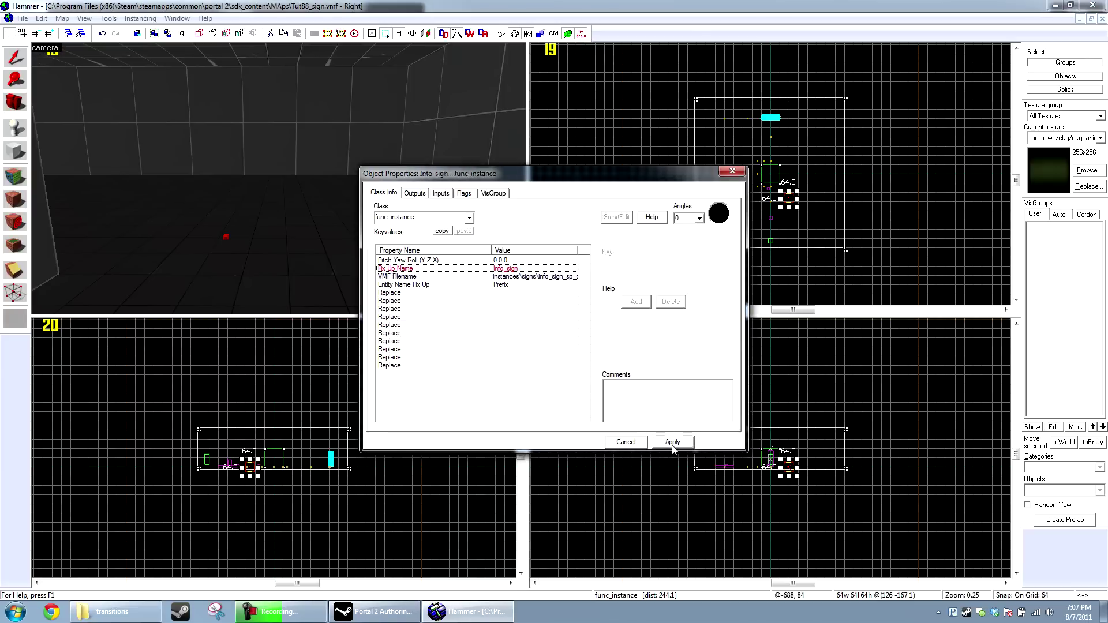
left_click(617, 442)
Cut and paste the Info_sign instance back into the map, and centre the 2D views on it
key("ctrl+x")
key("ctrl+v")
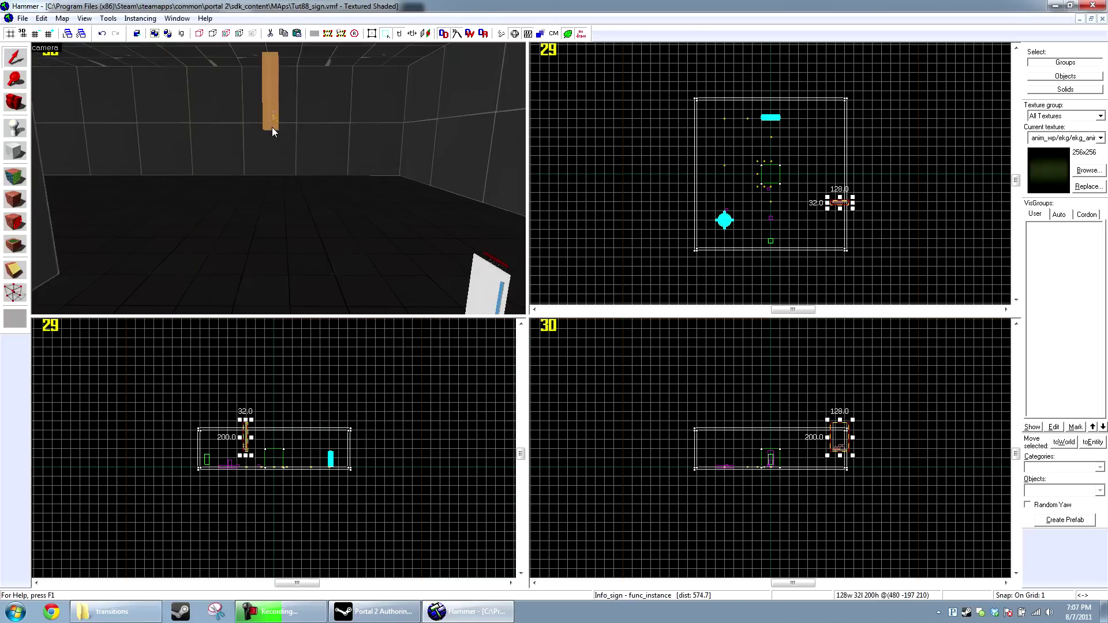
key("ctrl+e")
left_click(368, 119)
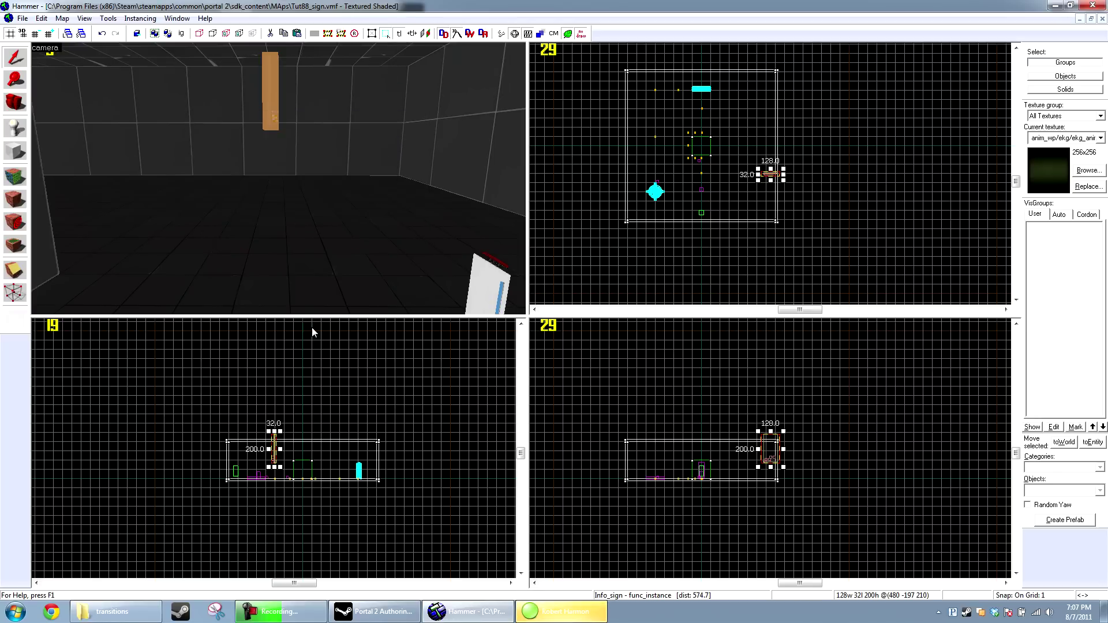
Lower the sign instance in the side view until its top meets the ceiling, and set the grid size to 8
scroll(265, 449, "up", 10)
scroll(283, 412, "up", 5)
left_click_drag(284, 431, 312, 502)
key("bracketright")
key("bracketright")
key("bracketright")
scroll(295, 505, "up", 3)
scroll(770, 171, "up", 14)
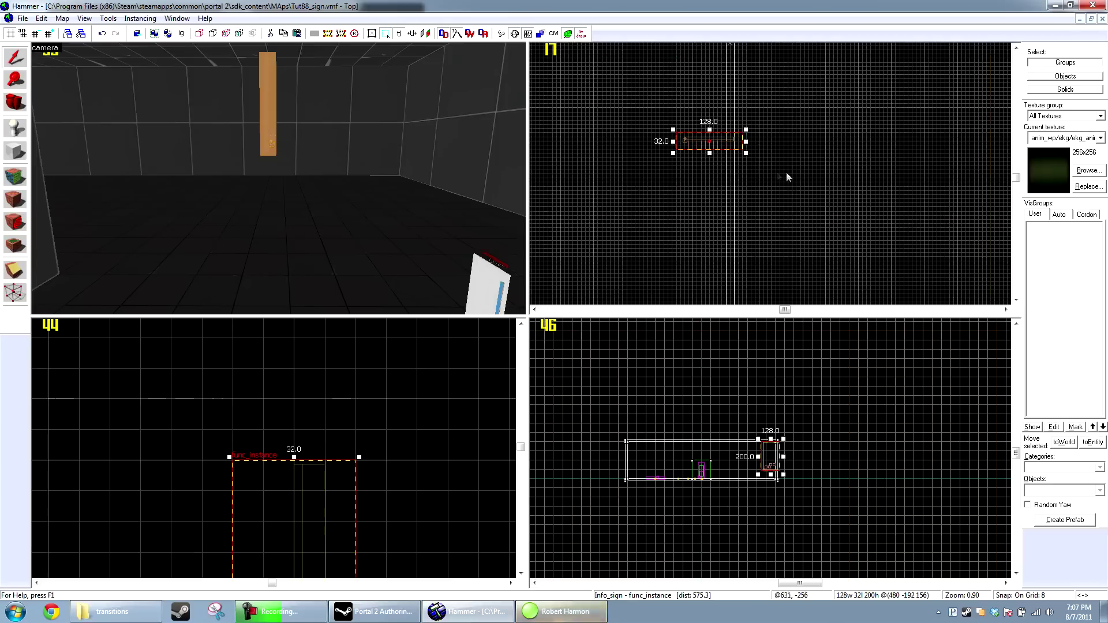
Rotate the Info_sign instance 90 degrees in the top view and move it against the end wall
left_click_drag(732, 122, 621, 250)
left_click(688, 151)
scroll(623, 111, "up", 3)
left_click_drag(599, 115, 744, 169)
key("Escape")
key("z")
Lower the Info_sign instance by 40 units in the side view and deselect it
left_click(289, 155)
scroll(642, 409, "down", 3)
scroll(692, 474, "up", 17)
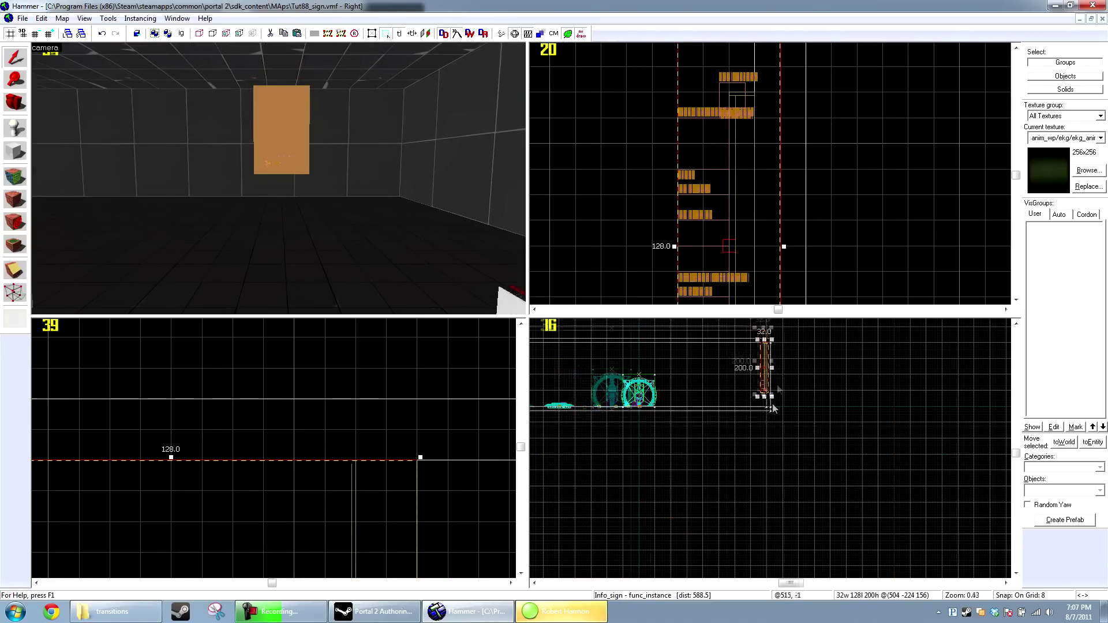
left_click_drag(747, 423, 744, 497)
left_click(850, 421)
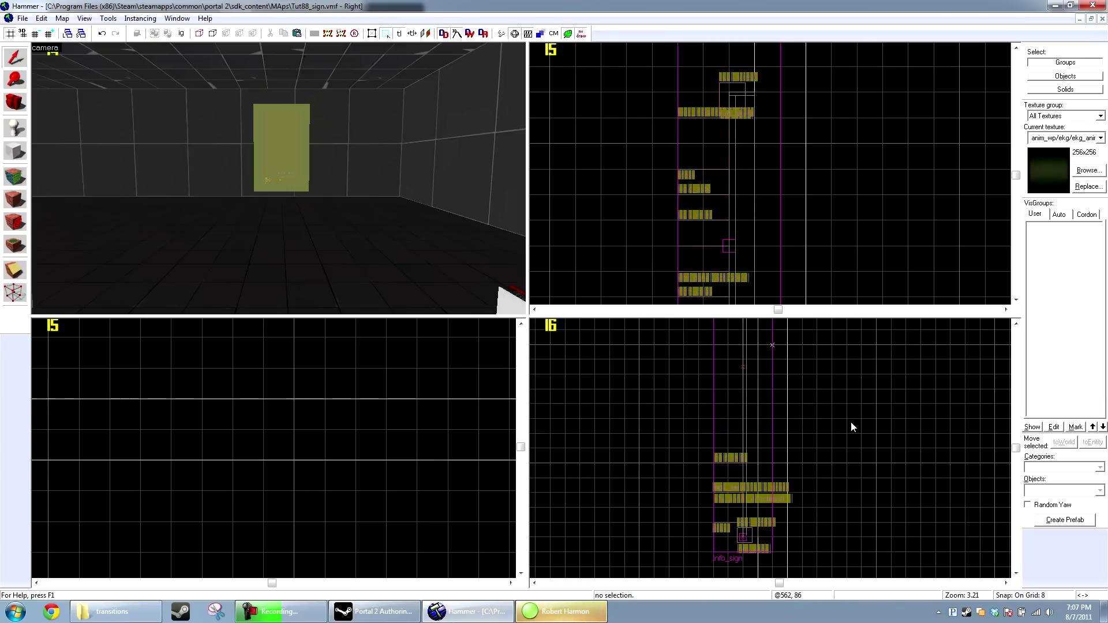
Shift the Info_sign instance 32 units along the wall in the top view and deselect it
key("z")
key("w")
left_click(279, 179)
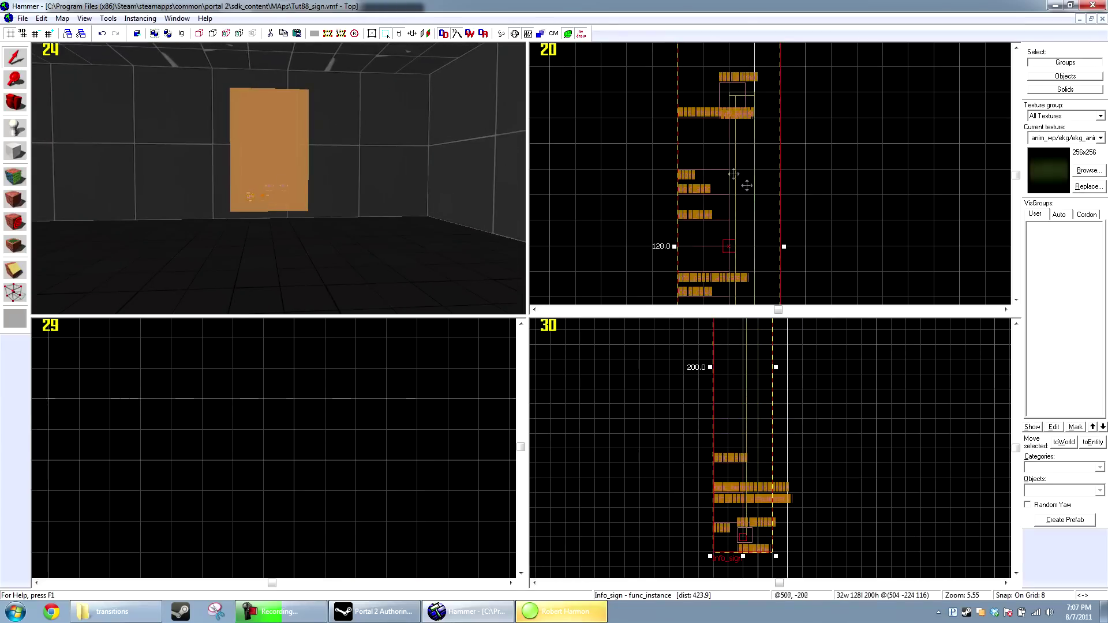
scroll(741, 177, "up", 3)
left_click_drag(745, 176, 745, 166)
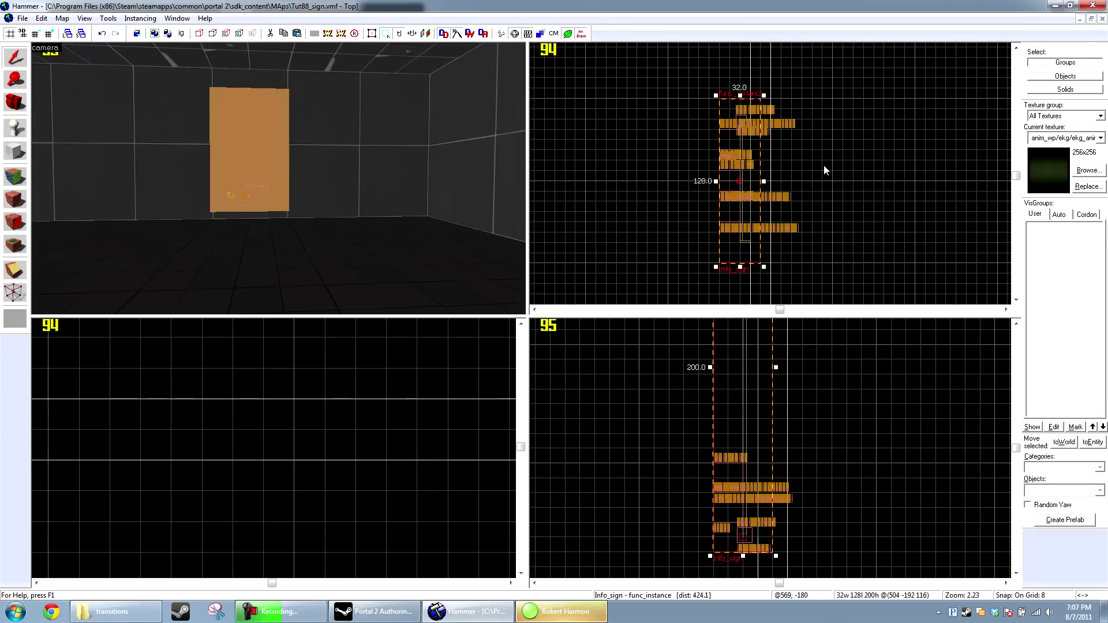
left_click(823, 167)
Open the prop_button's outputs and delete the two outputs that target Door, Open and Close
key("s")
key("z")
key("w")
key("d")
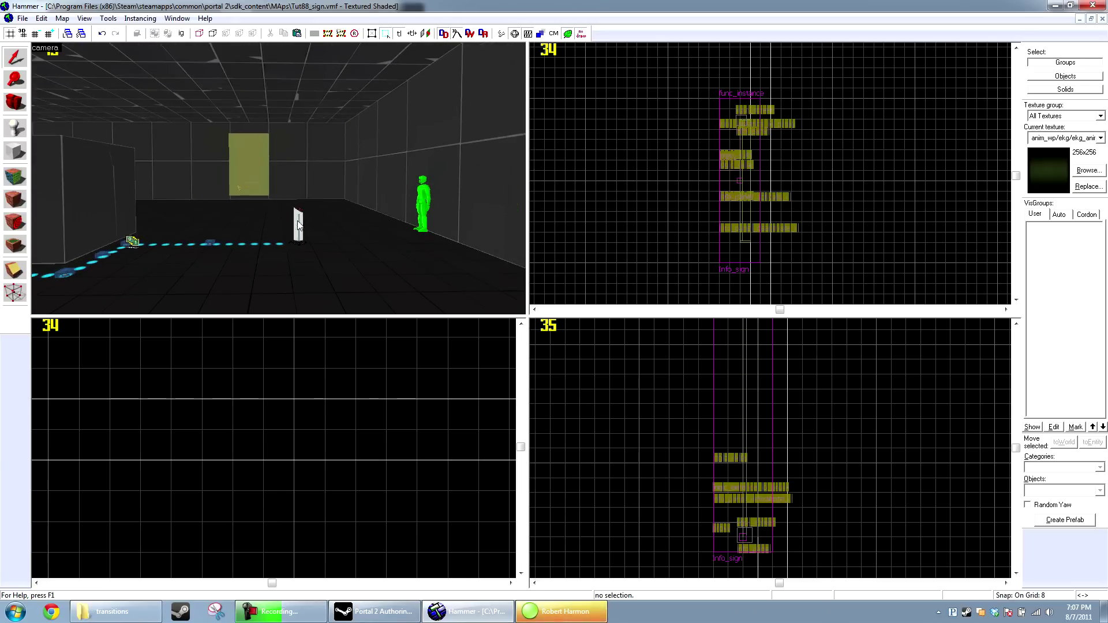
double_click(301, 224)
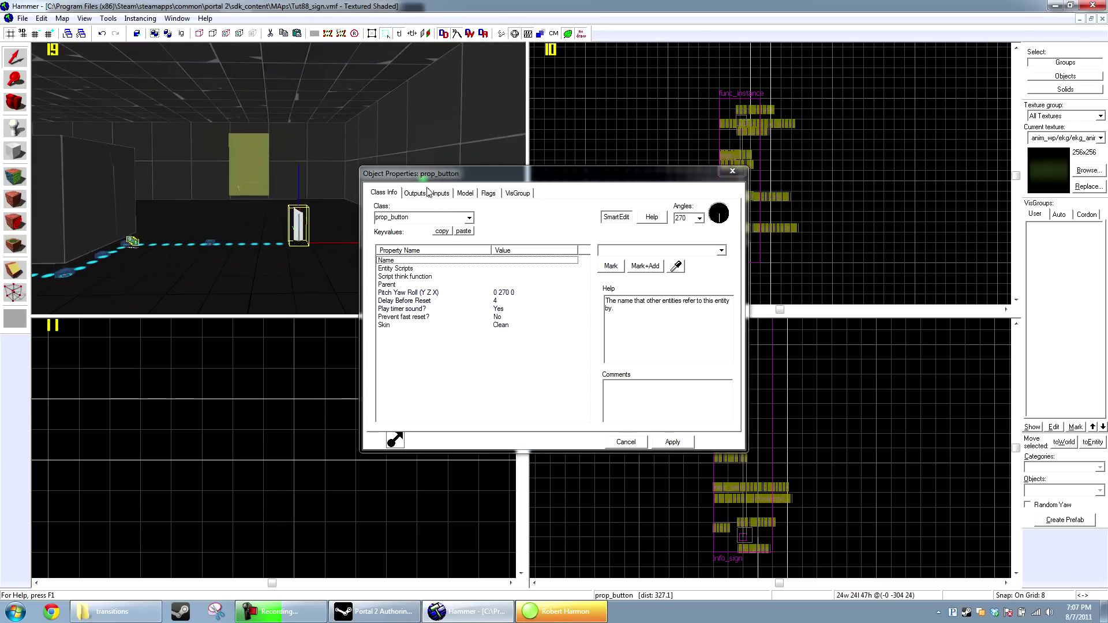
left_click(410, 194)
left_click(533, 233)
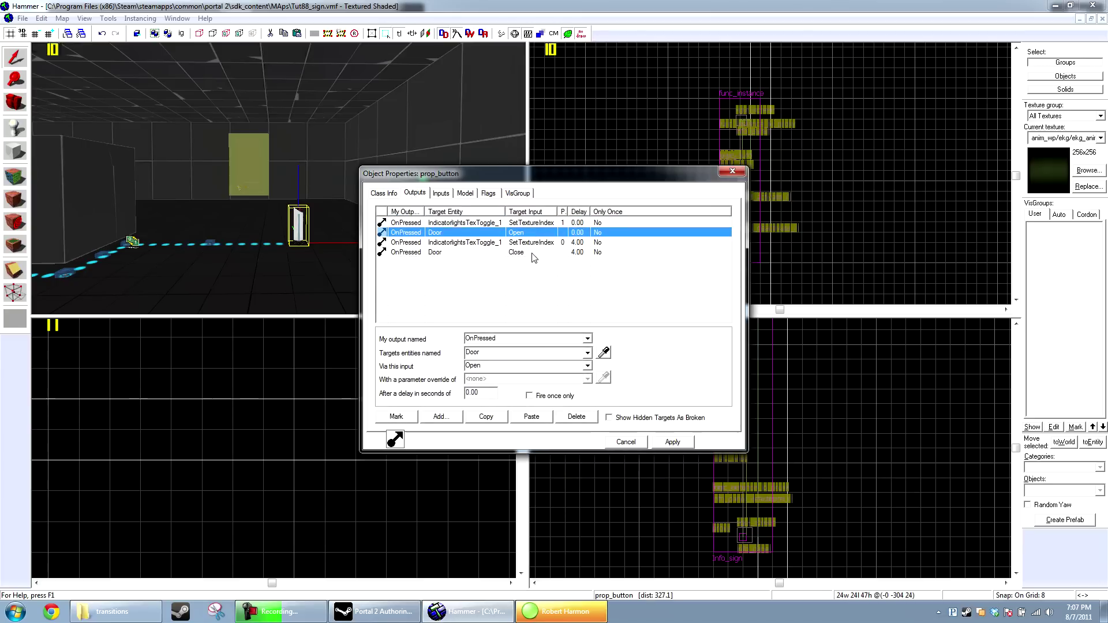
left_click(533, 252, "ctrl")
left_click(568, 416)
Add an OnPressed output targeting Info_sign via instance:info_panel_activate_rl;Trigger, apply it and close the button's properties
left_click(441, 417)
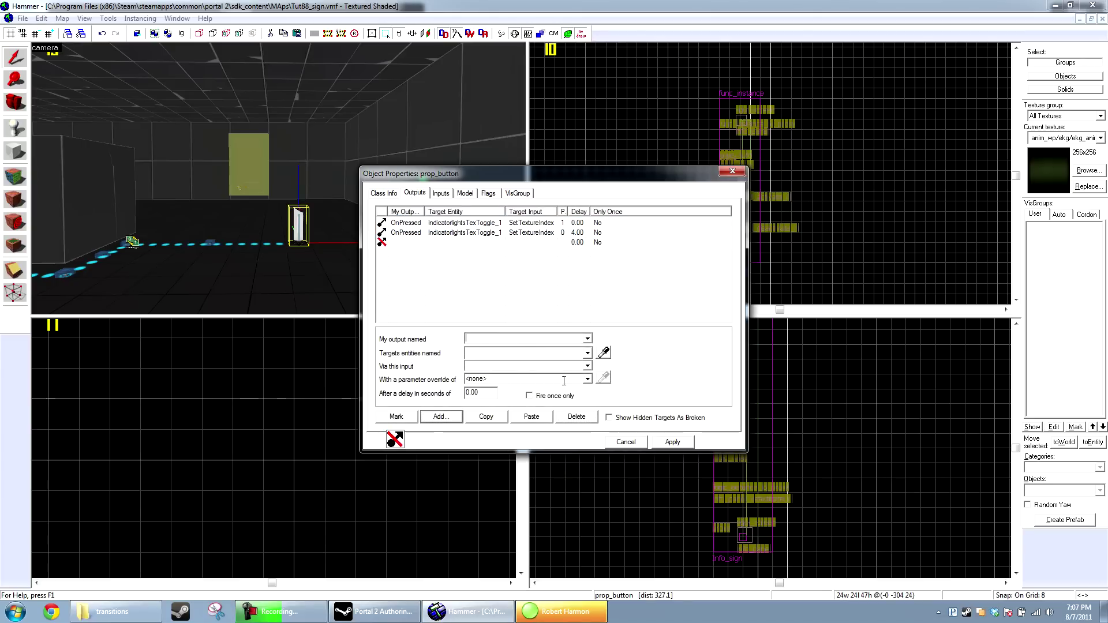
left_click(586, 339)
left_click(554, 361)
left_click(603, 354)
left_click(304, 204)
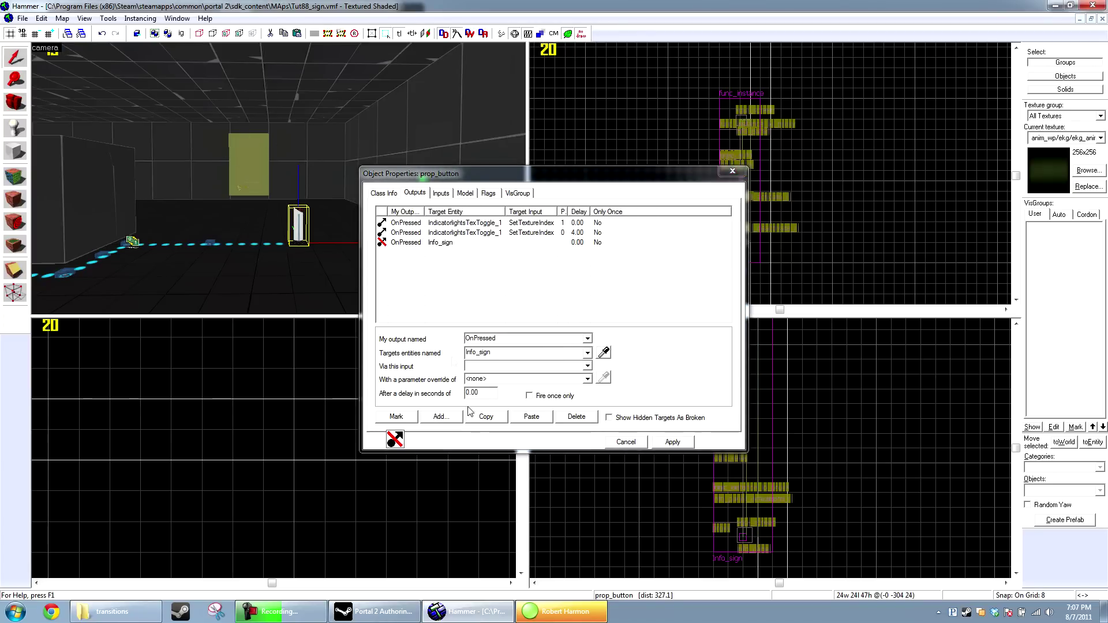
left_click(515, 365)
left_click(586, 367)
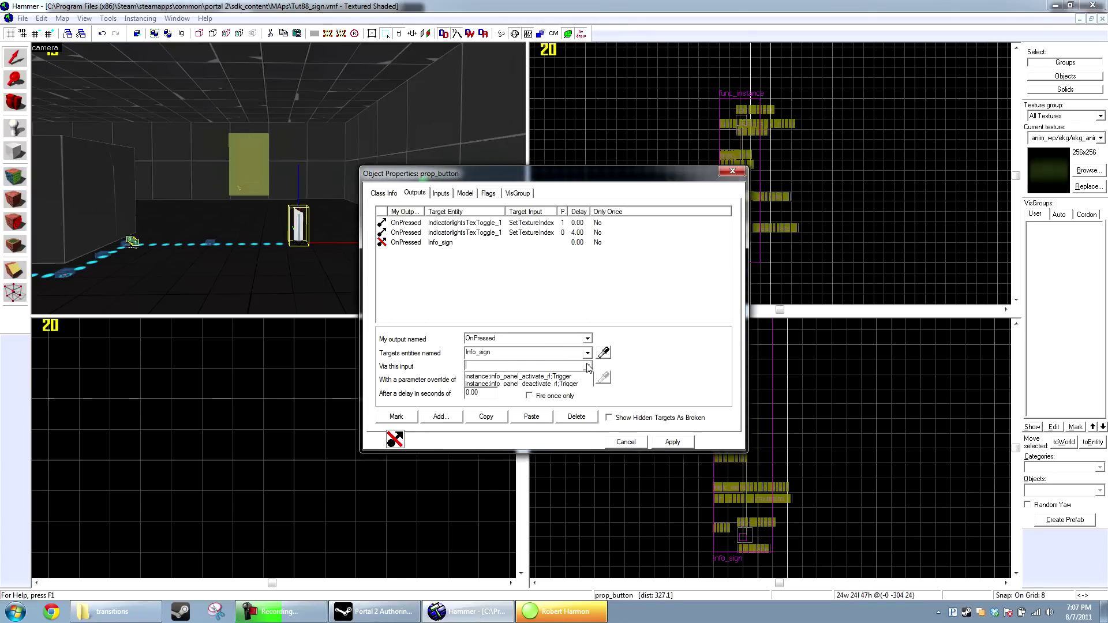
left_click(574, 378)
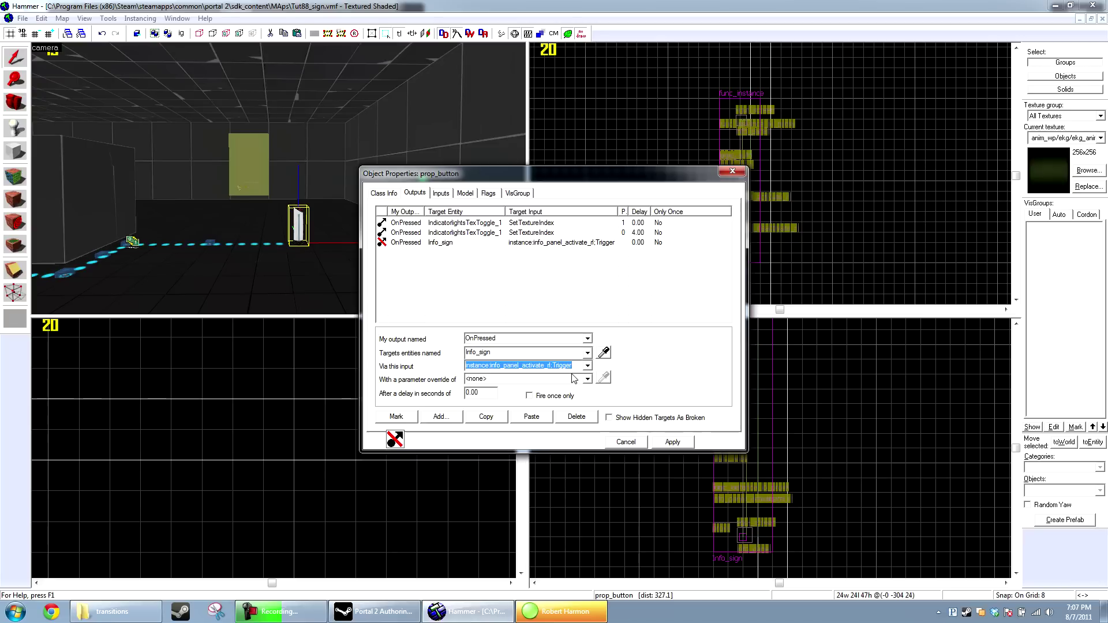
left_click(656, 444)
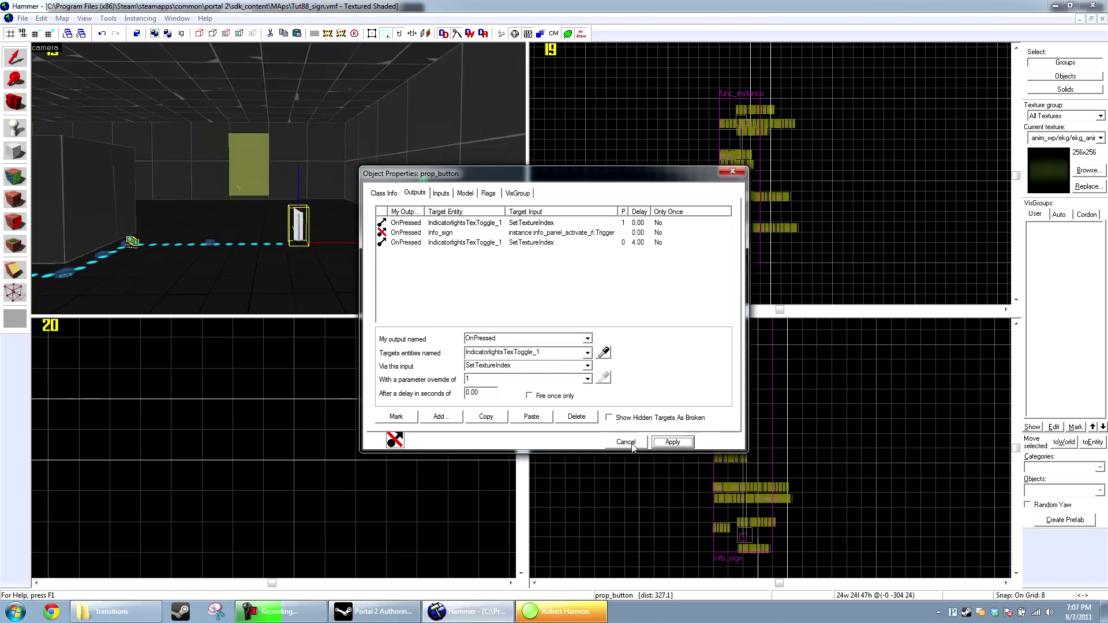
left_click(626, 442)
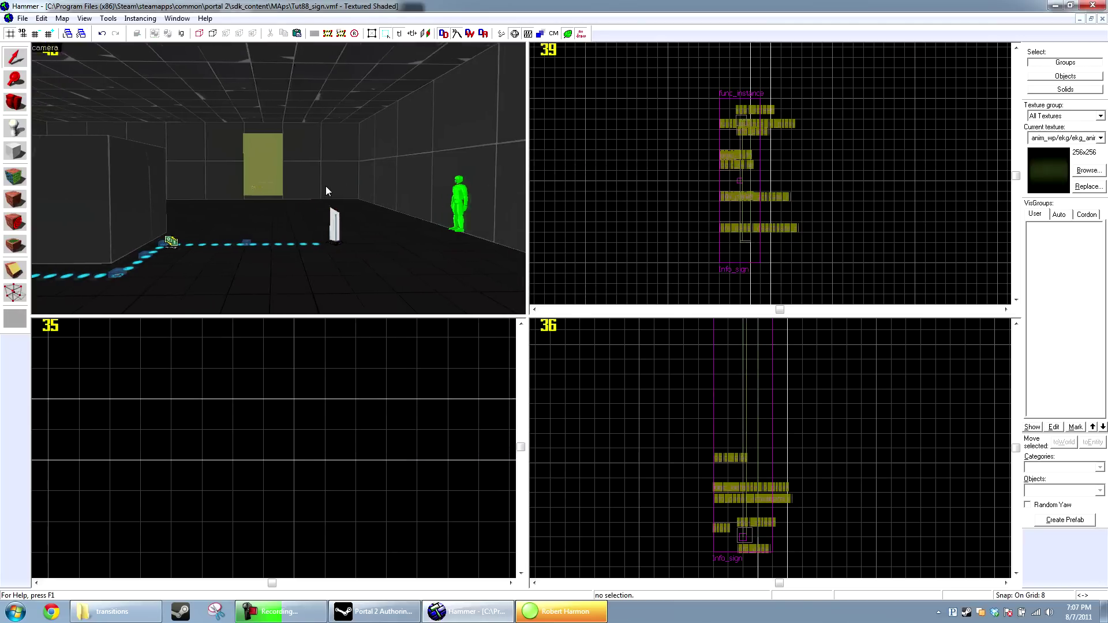
Move the prop_button in front of the info sign in the top view and rotate it to a yaw of 180 degrees
scroll(325, 185, "up", 3)
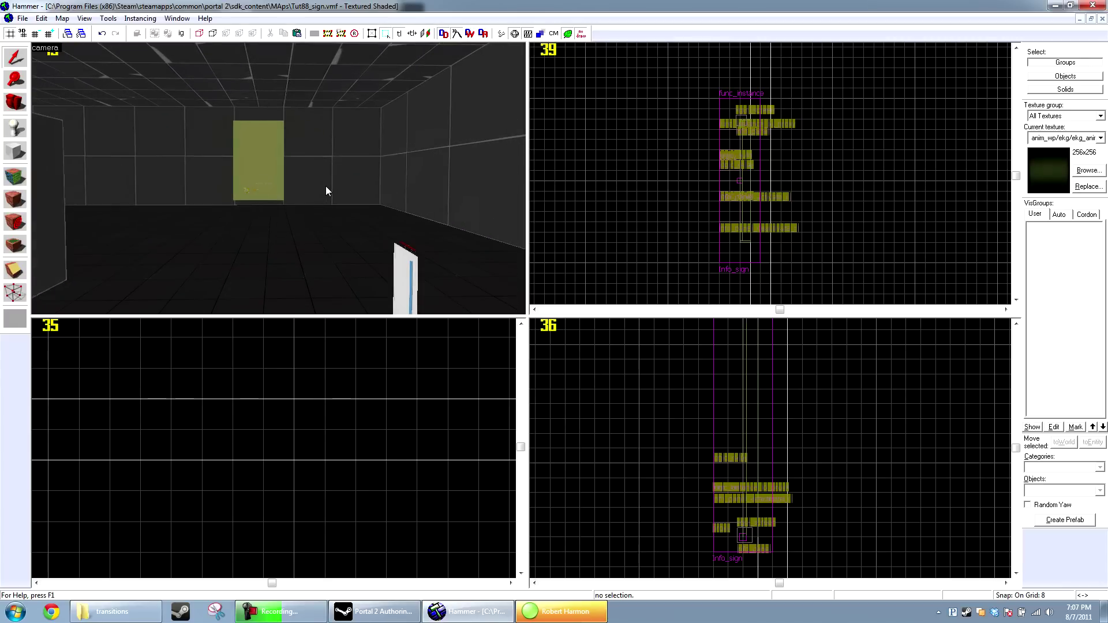
left_click(398, 277)
key("ctrl+e")
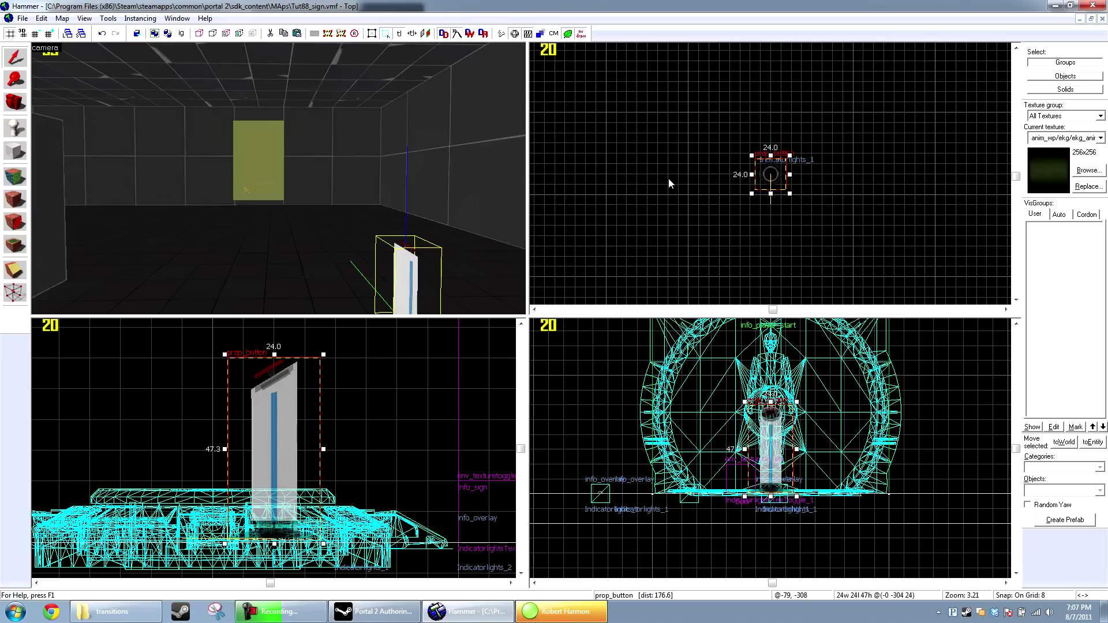
scroll(700, 167, "down", 5)
left_click_drag(723, 167, 736, 143)
scroll(884, 106, "up", 6)
left_click(735, 147)
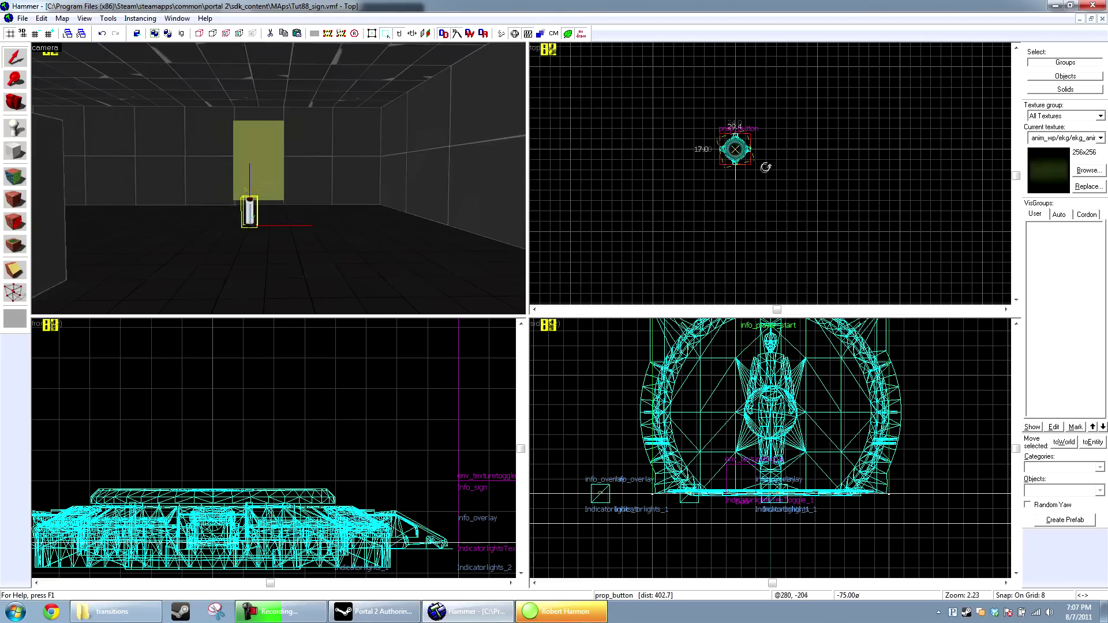
Duplicate the button's Info_sign output and set the copy's input to instance:info_panel_deactivate_rl;Trigger
key("w")
key("a")
double_click(279, 225)
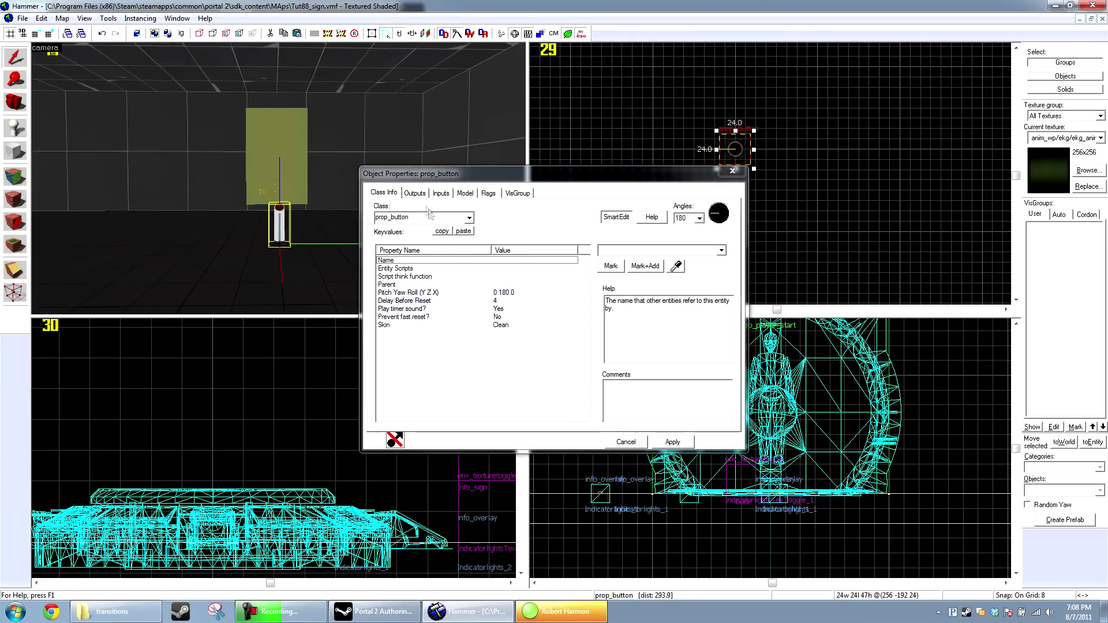
left_click(415, 193)
left_click(502, 232)
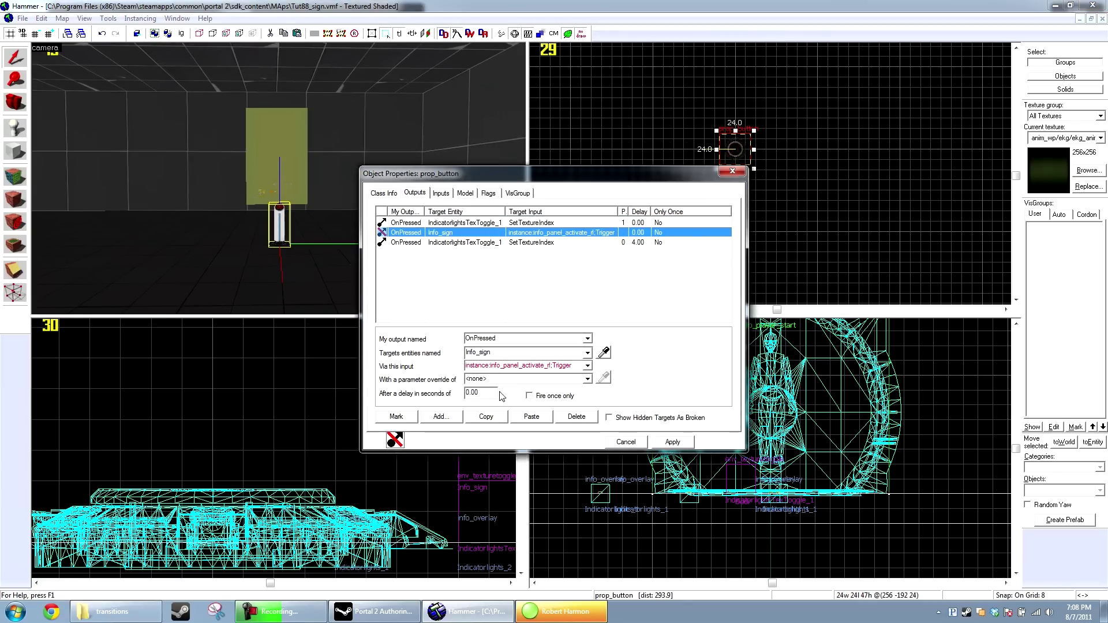
left_click(486, 416)
left_click(532, 416)
left_click(587, 365)
left_click(562, 382)
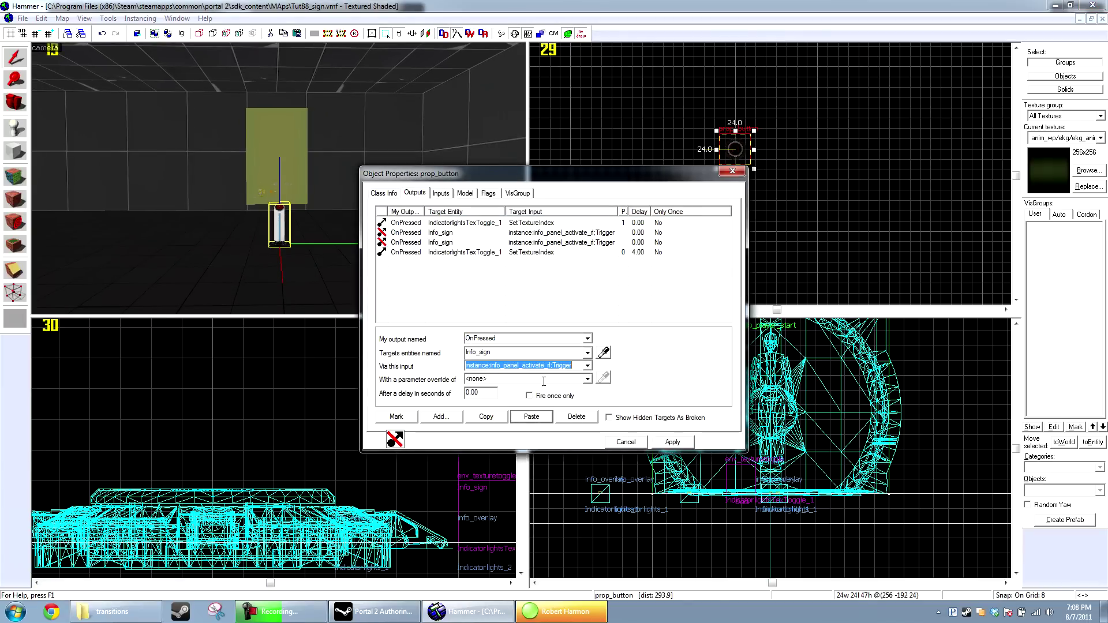
Set the deactivate output's delay to 4 seconds, apply it and close the button's properties
left_click_drag(486, 394, 453, 394)
left_click(474, 393)
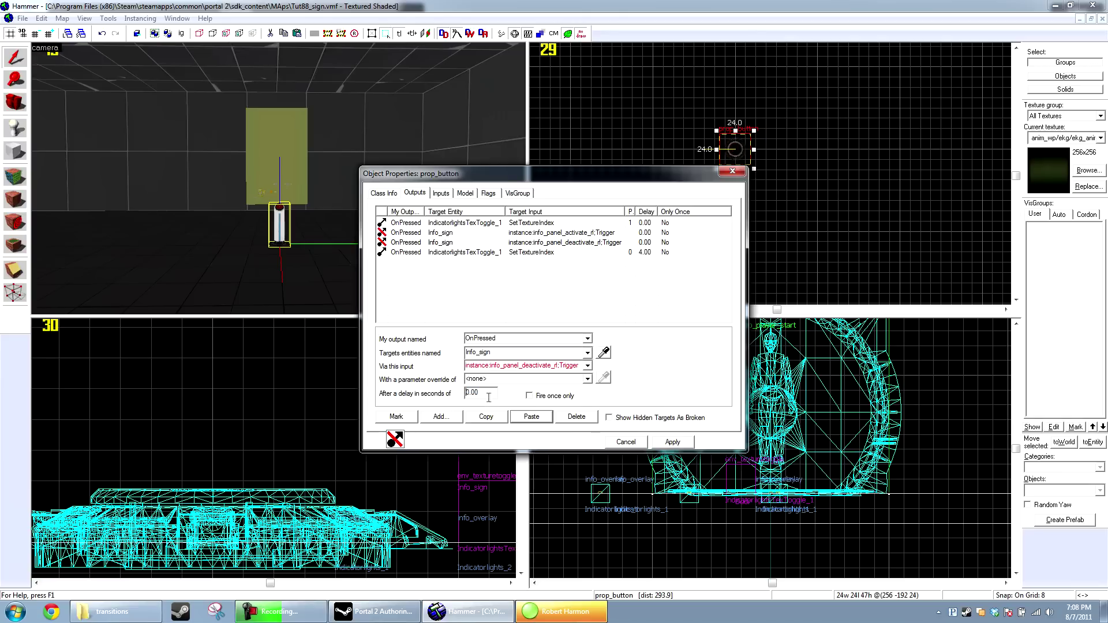
key("Num_Lock")
type("4")
left_click(658, 442)
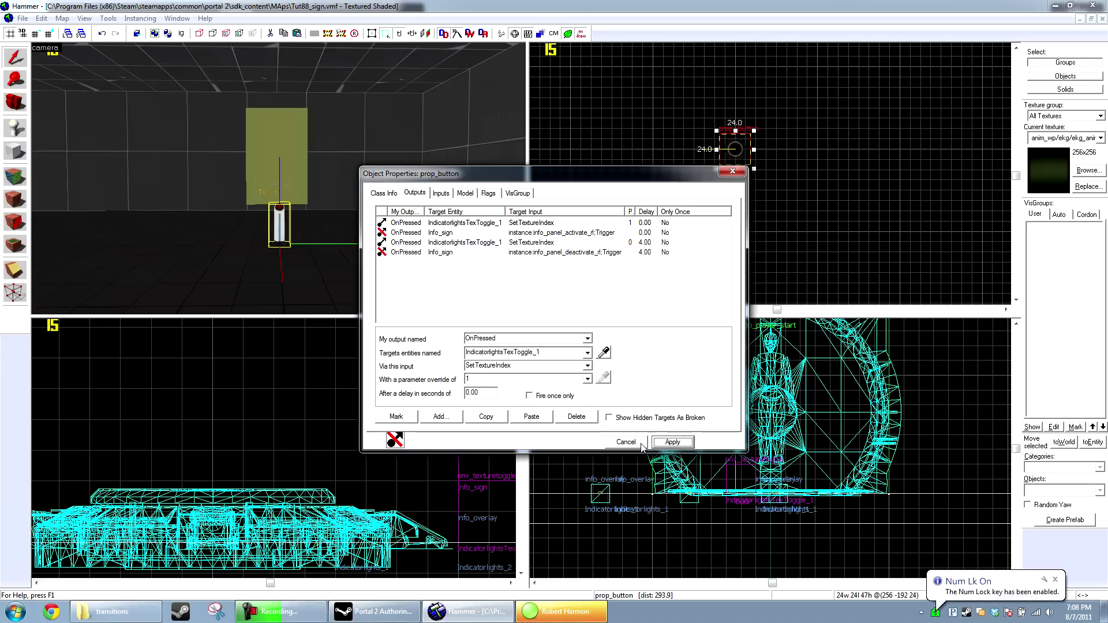
left_click(626, 442)
Deselect the button and compile the map with the Default run configuration
left_click(831, 214)
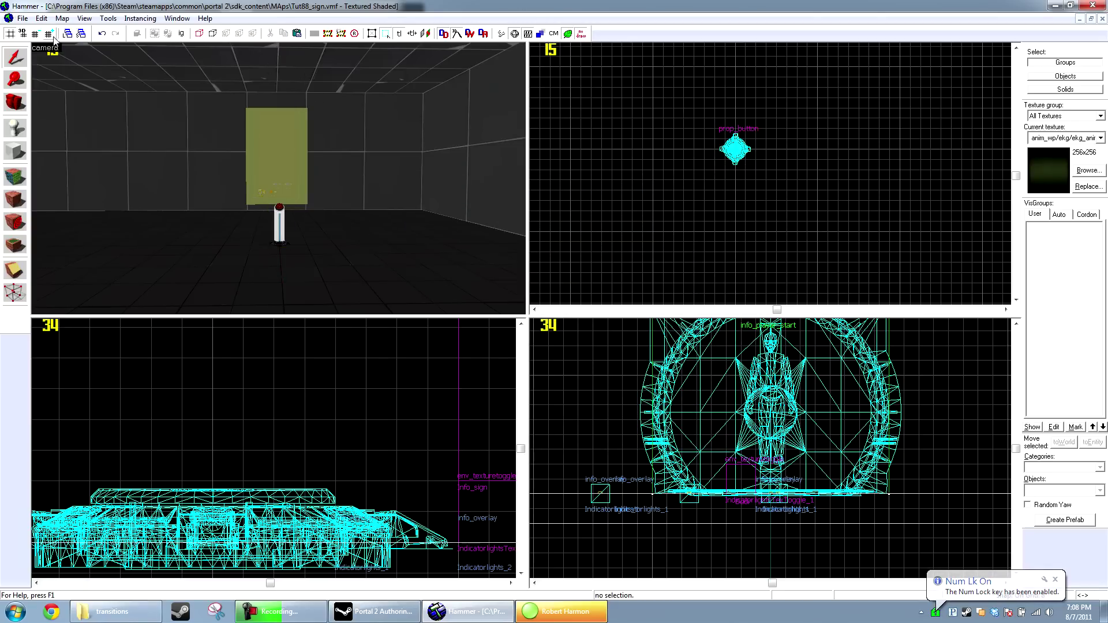
left_click(455, 33)
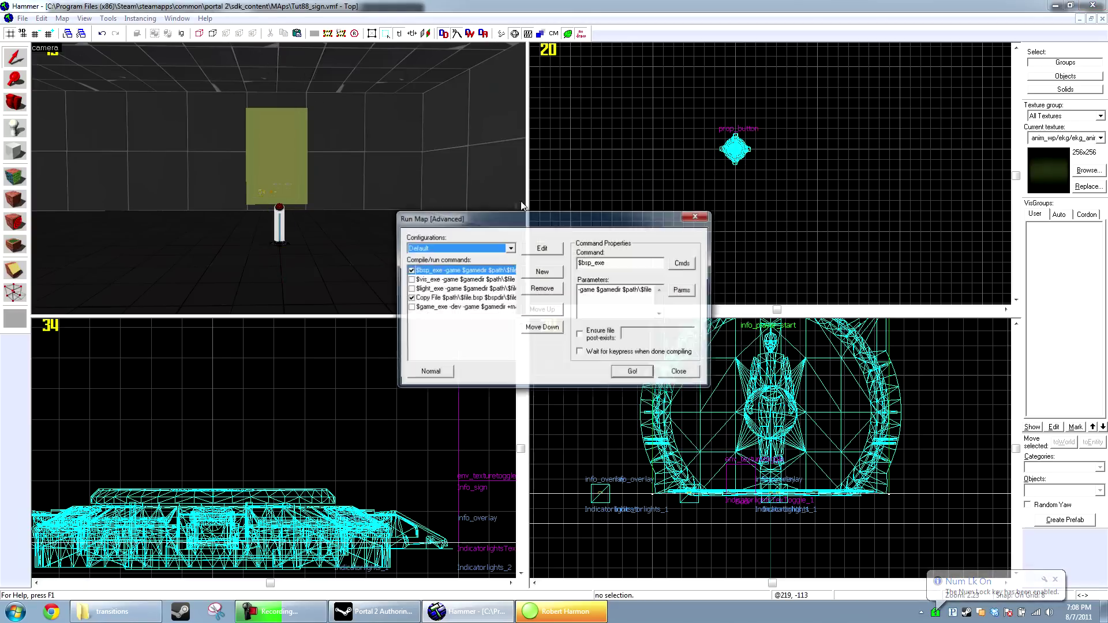
left_click(642, 375)
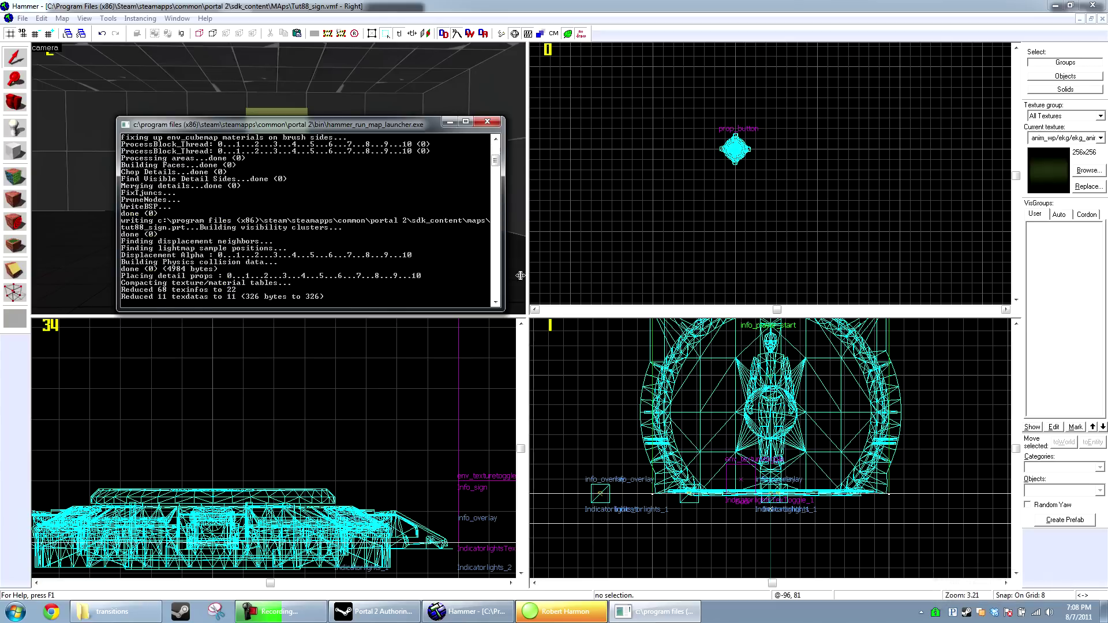
Copy the map's file name Tut88_sign from the Save As dialog and cancel the save
left_click(22, 17)
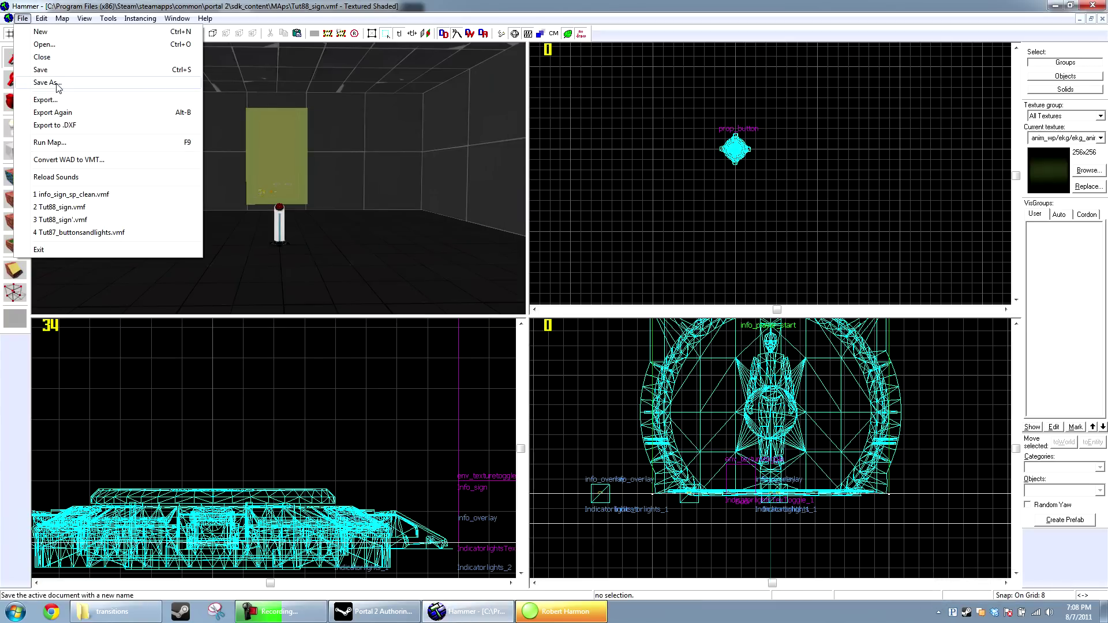
left_click(40, 81)
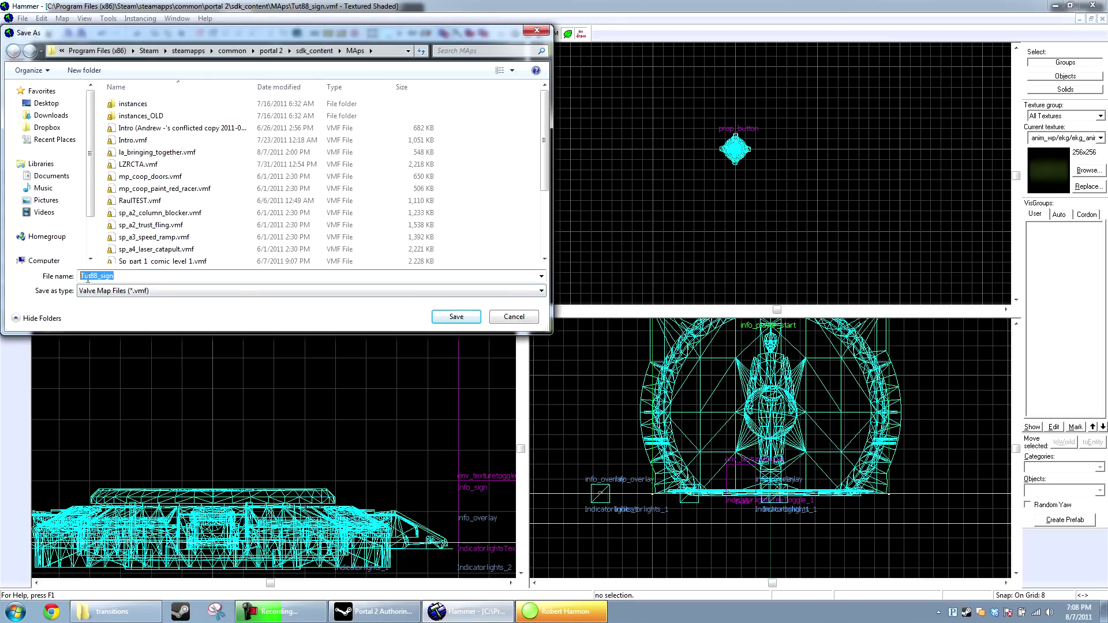
right_click(87, 278)
left_click(115, 316)
left_click(513, 317)
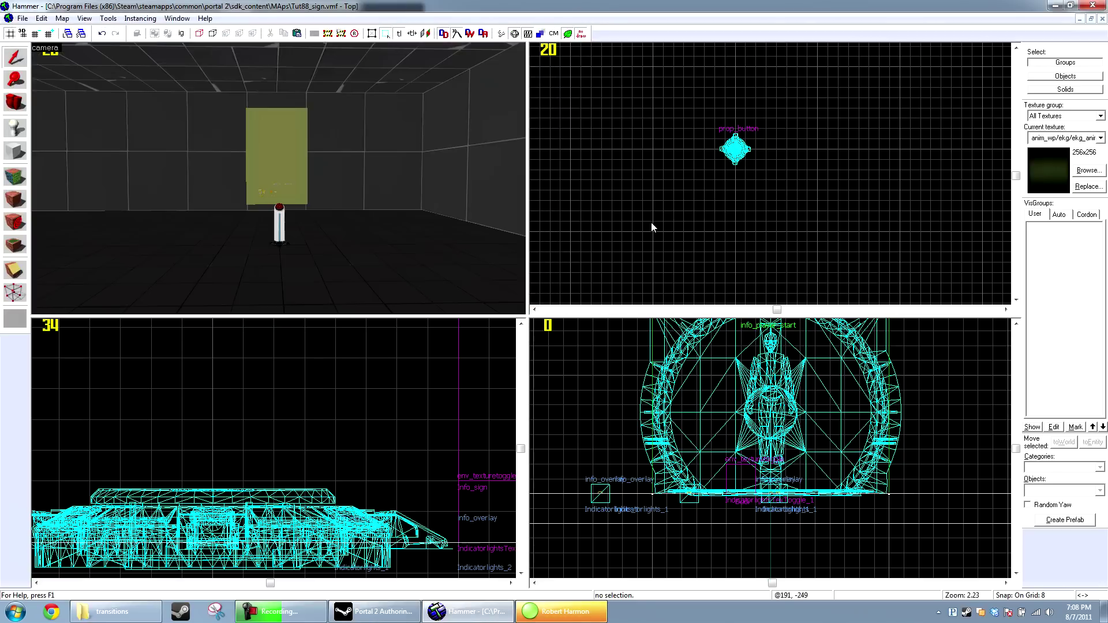
Switch to the transitions folder window, open sp_lightboard_icons.txt in Notepad and maximize it
left_click(1051, 6)
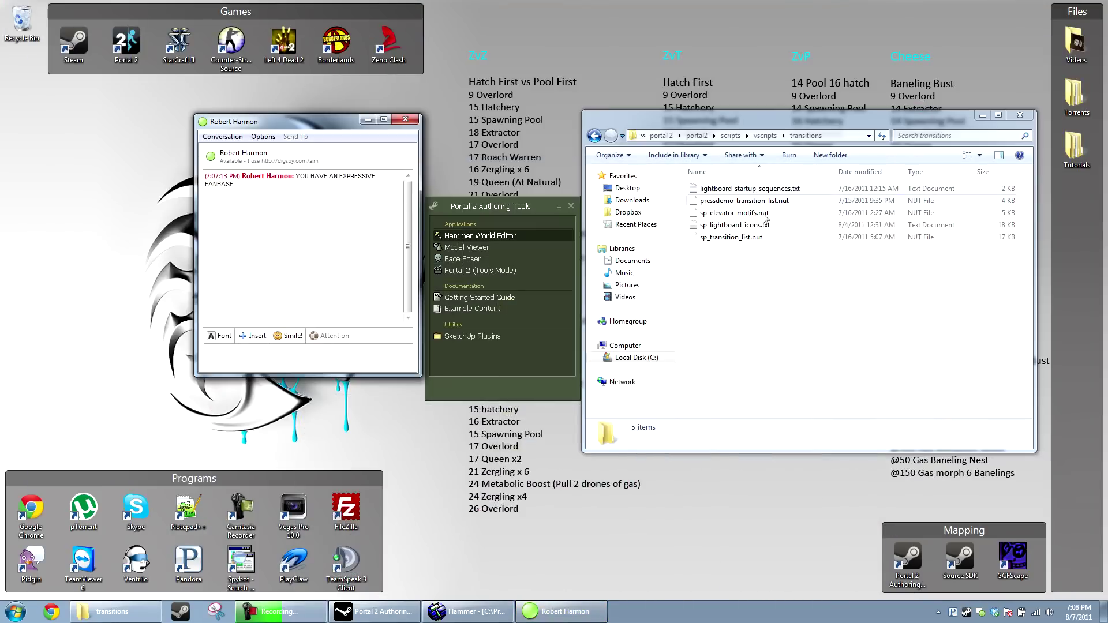
left_click(368, 121)
left_click_drag(808, 116, 517, 110)
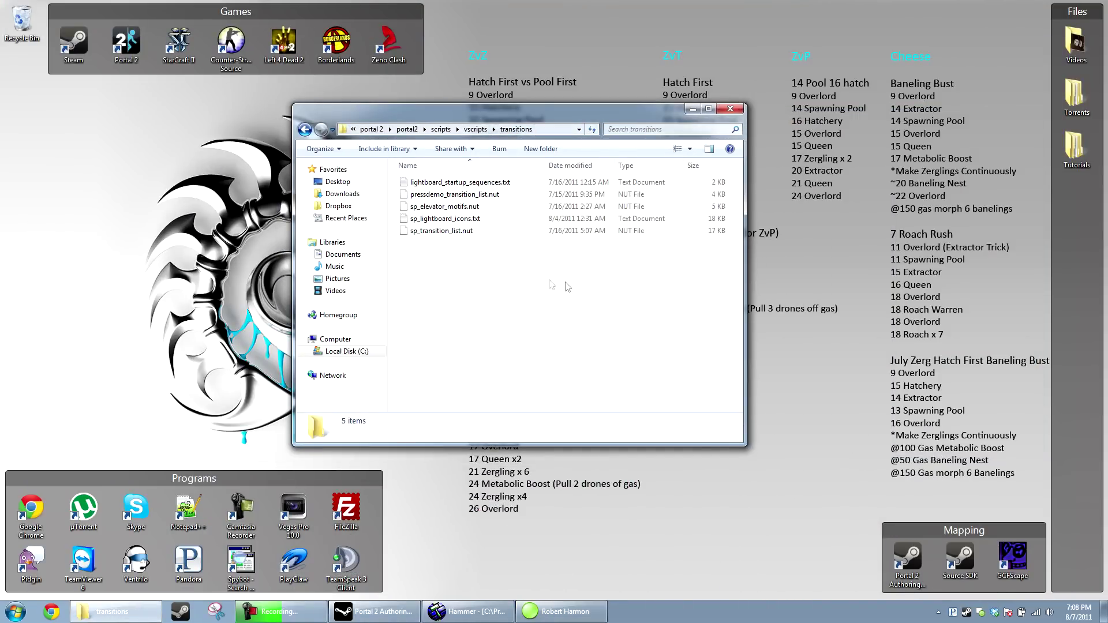
double_click(494, 223)
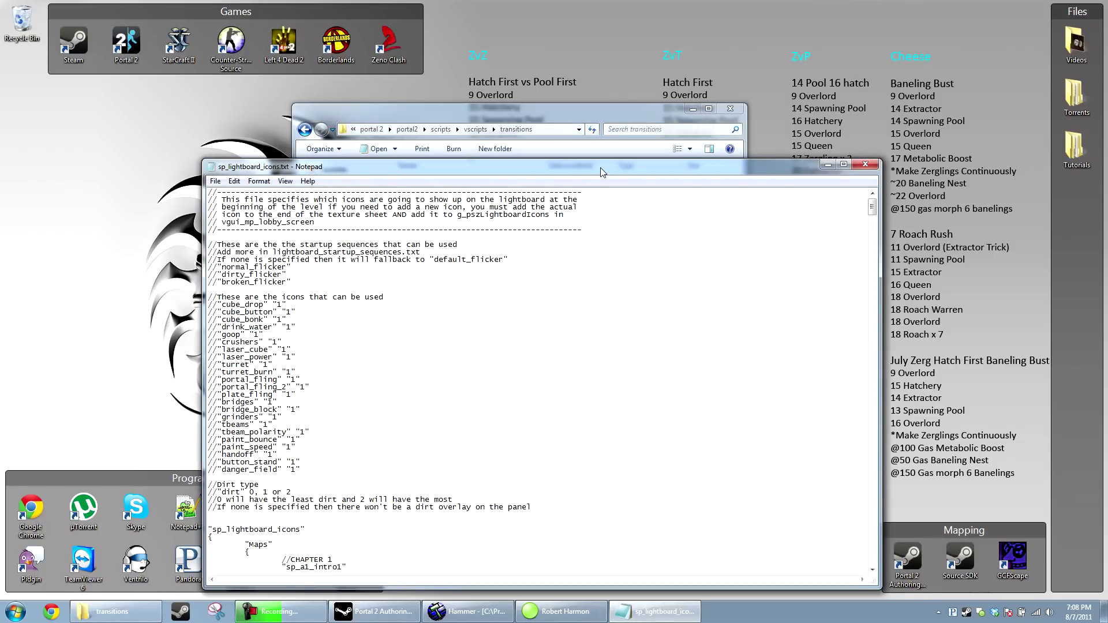
double_click(601, 171)
Paste the map name Tut88_sign after the opening brace of the "Maps" section, above //CHAPTER 1
scroll(646, 281, "down", 8)
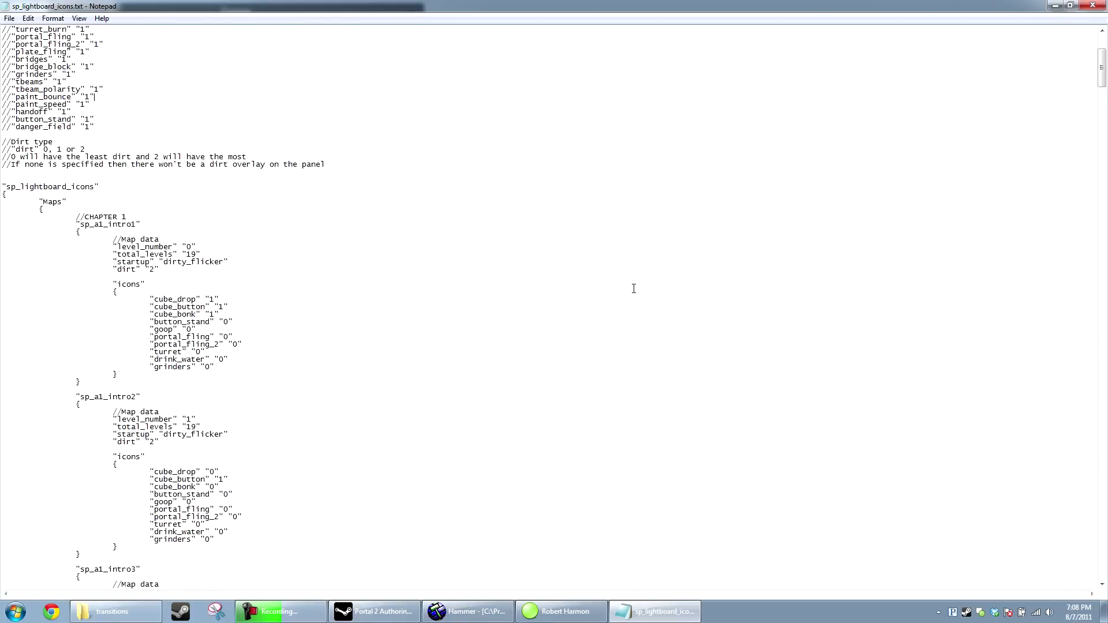
scroll(633, 289, "down", 20)
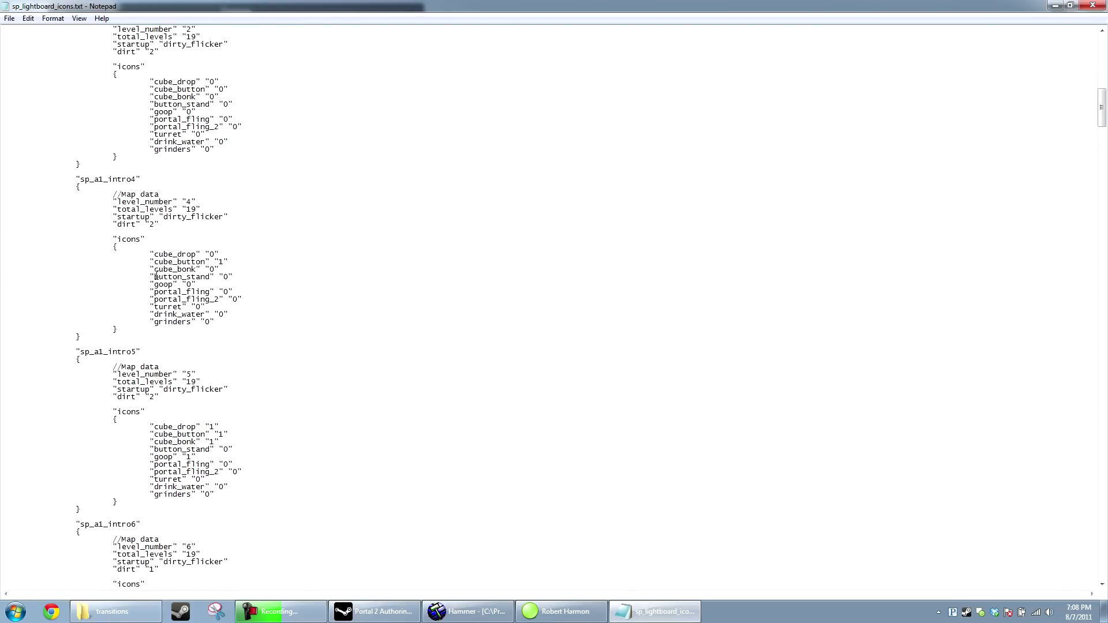
left_click_drag(1102, 117, 1100, 68)
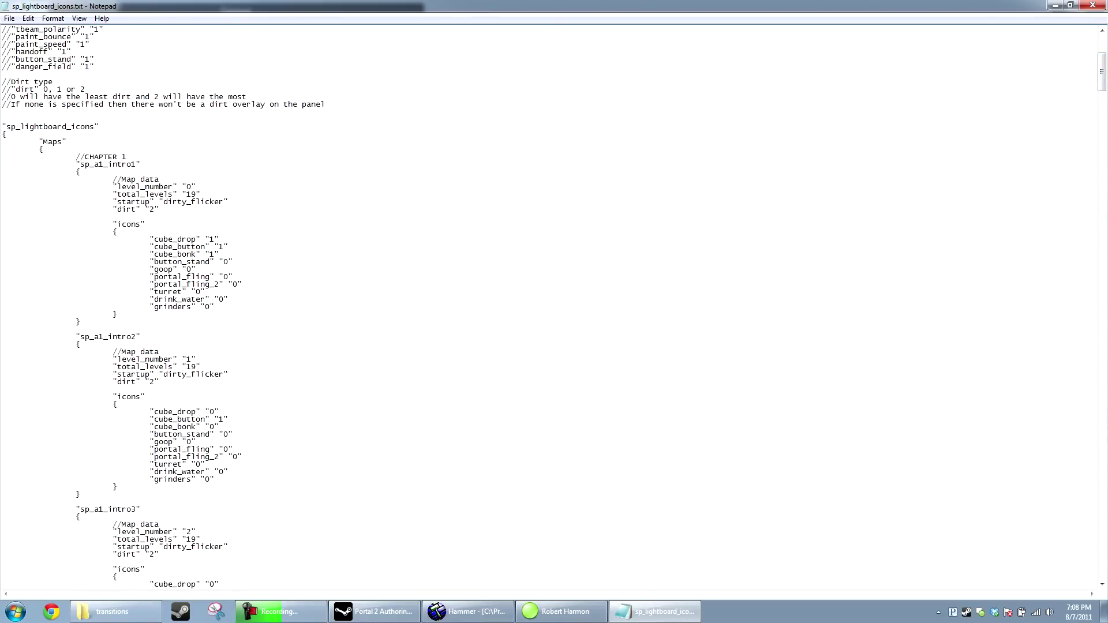
left_click(87, 149)
key("ctrl+v")
Copy the "sp_a1_intro1" block, paste it under Tut88_sign and delete the copied "sp_a1_intro1" name line
left_click_drag(87, 321, 76, 164)
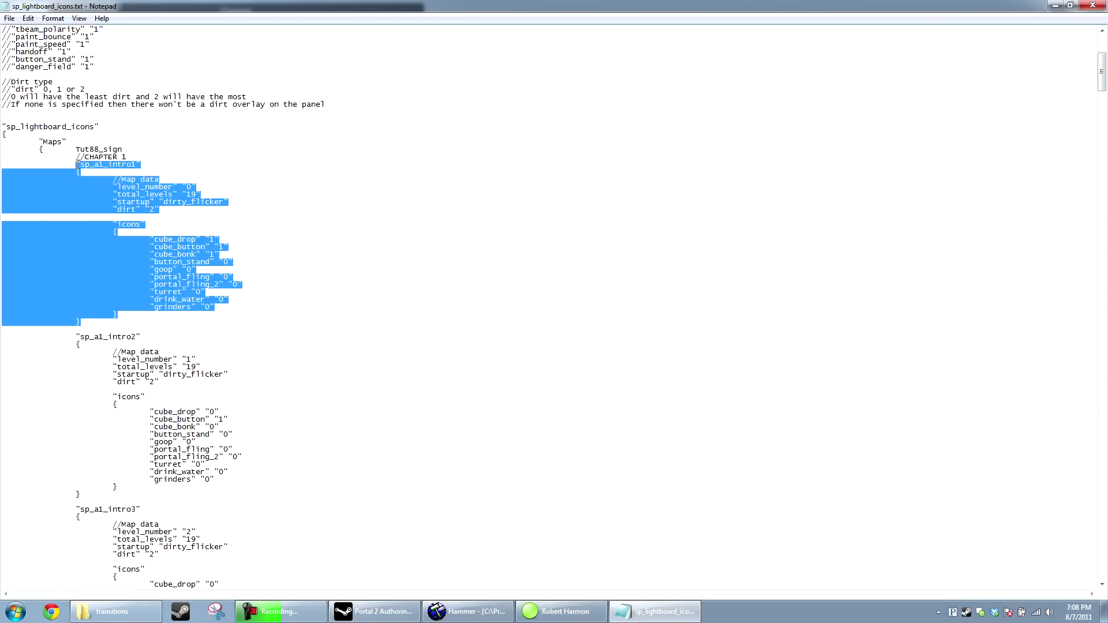
left_click(134, 149)
key("Return")
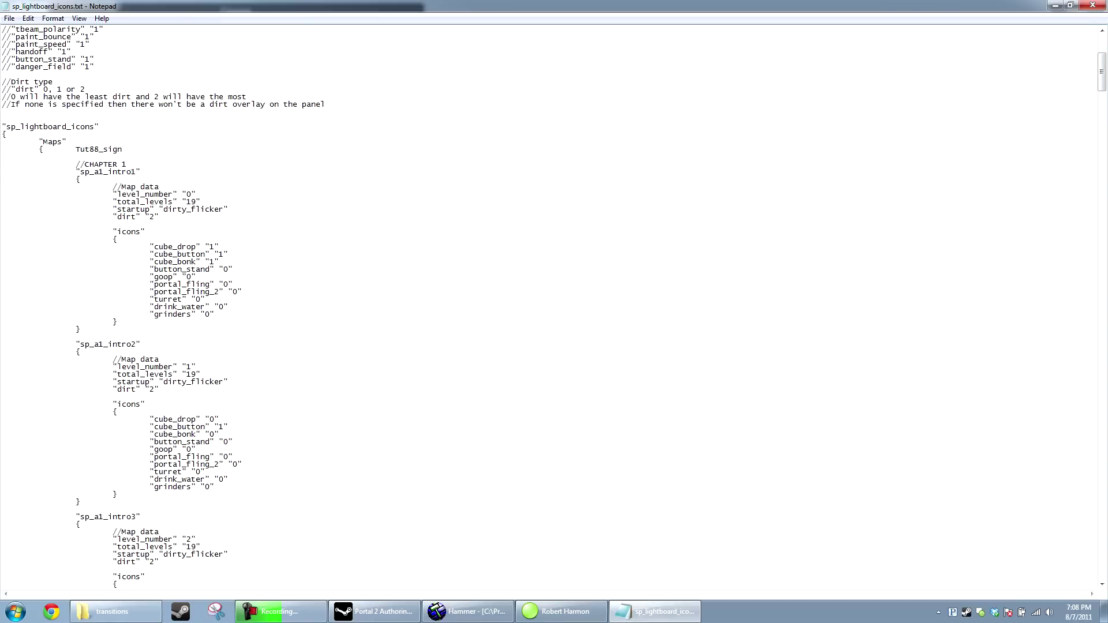
key("ctrl+v")
left_click(6, 157)
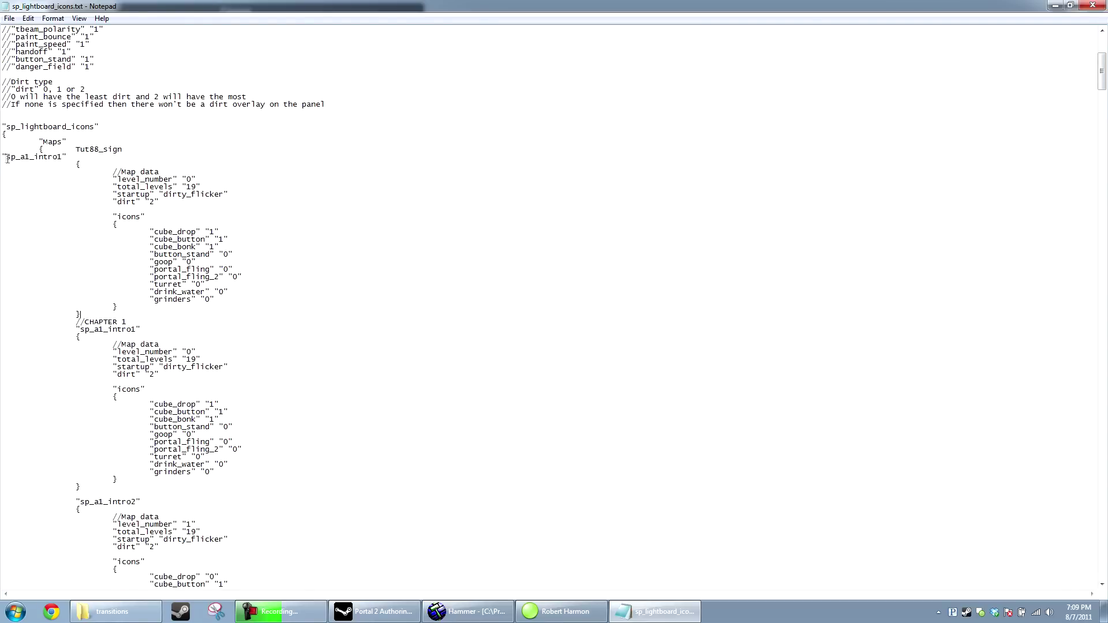
left_click_drag(77, 157, 2, 157)
key("BackSpace")
key("BackSpace")
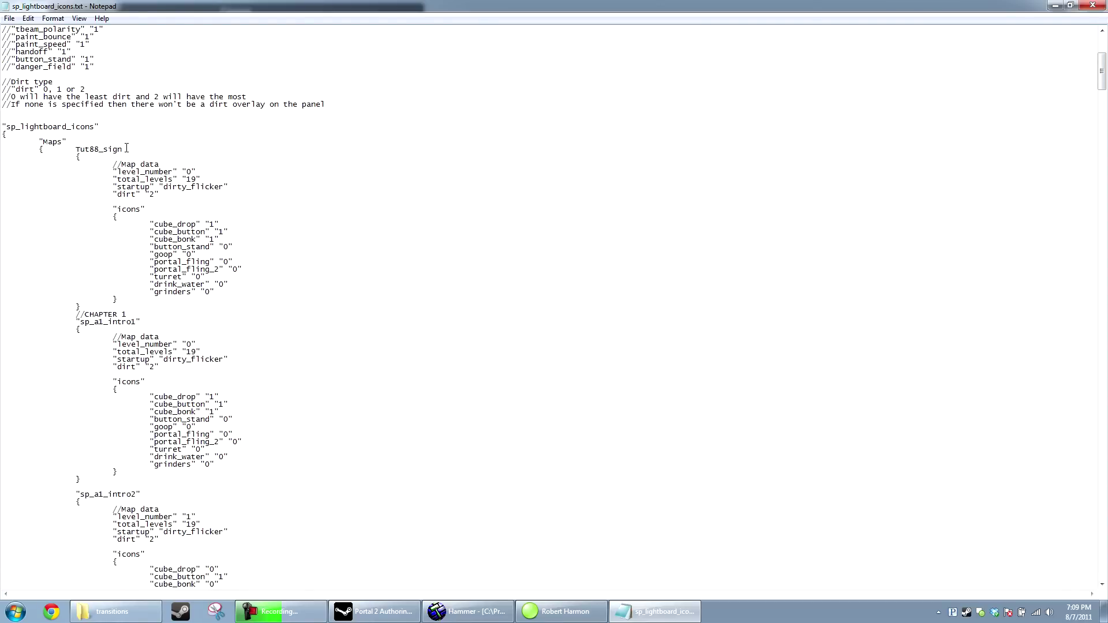
Enclose the map name Tut88_sign in double quotes and put it on its own indented line below the "Maps" opening brace
type("\"")
left_click(64, 150)
type("\"")
left_click_drag(65, 150, 43, 150)
key("Delete")
key("Return")
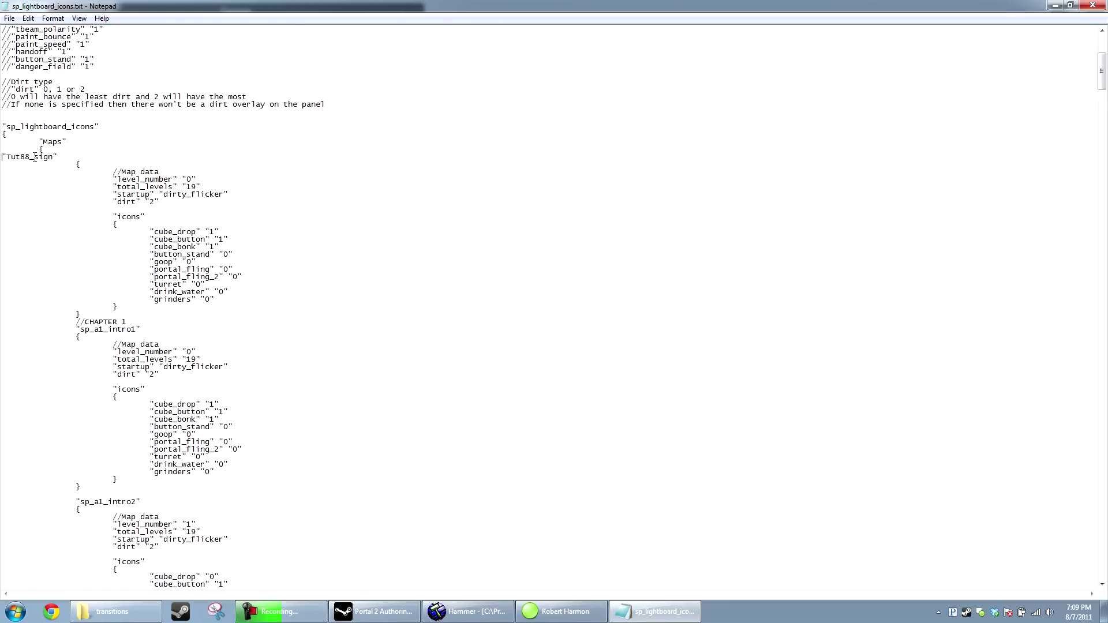
key("Tab")
key("Tab")
key("Down")
key("End")
Set total_levels to "2" in the "Tut88_sign" map data
left_click(257, 159)
double_click(192, 187)
type("2")
left_click(239, 204)
Set the "Tut88_sign" startup sequence to normal_flicker, copied from the header comments, and its dirt value to "0"
scroll(231, 210, "up", 11)
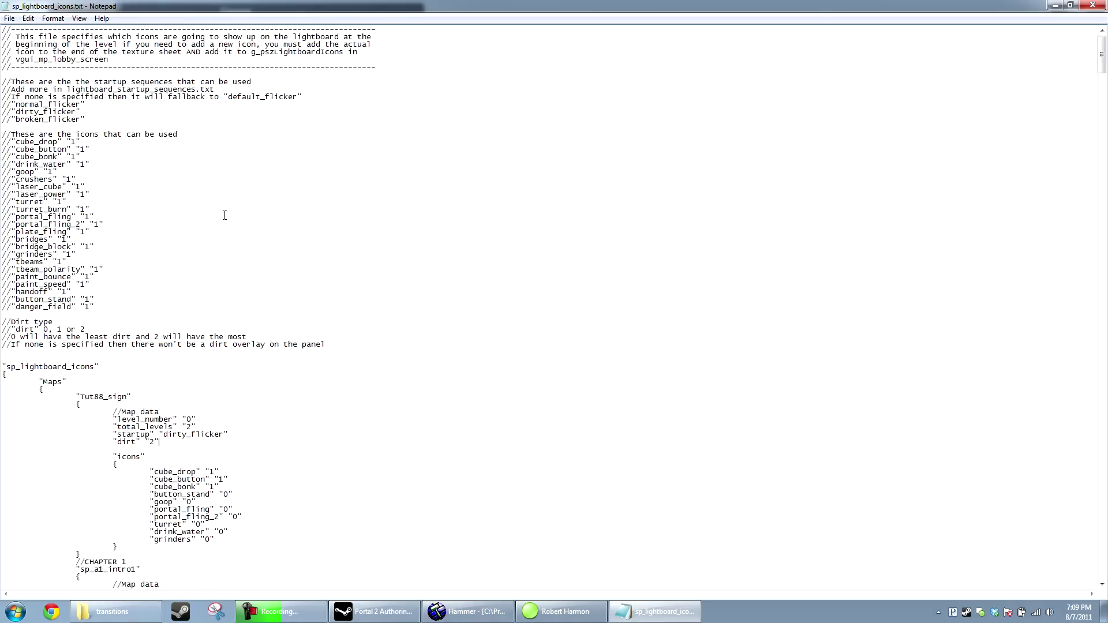
left_click_drag(15, 105, 81, 106)
mouse_move(164, 428)
left_mouse_down()
mouse_move(224, 436)
mouse_move(164, 435)
left_mouse_up()
left_click(215, 435)
key("Delete")
key("ctrl+v")
key("BackSpace")
type("0")
left_click(292, 480)
scroll(286, 485, "down", 1)
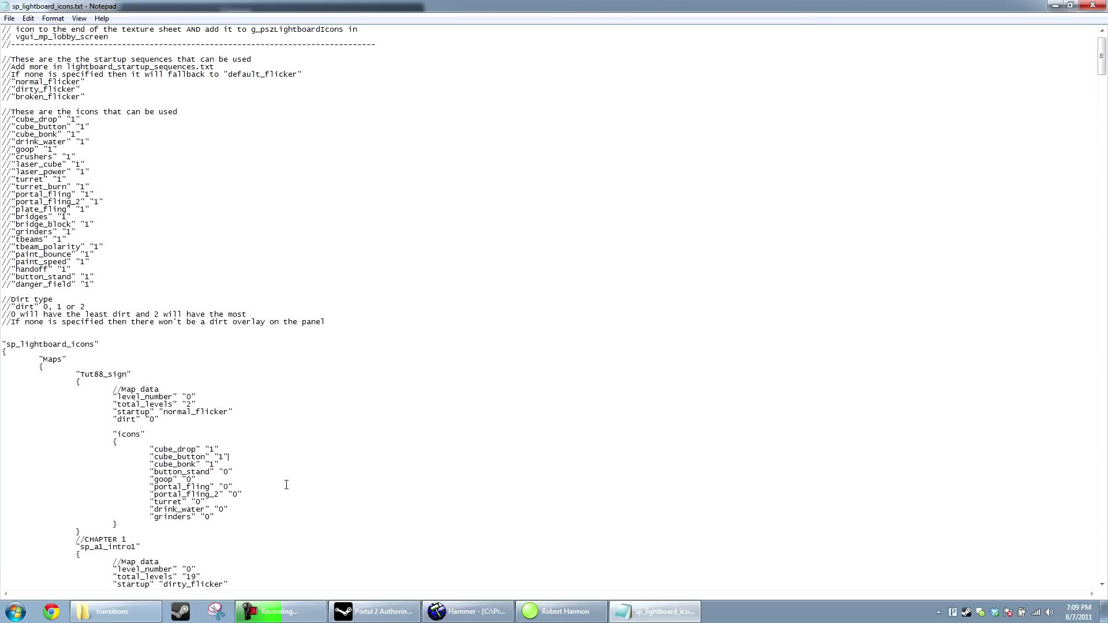
scroll(286, 485, "down", 4)
scroll(187, 376, "up", 4)
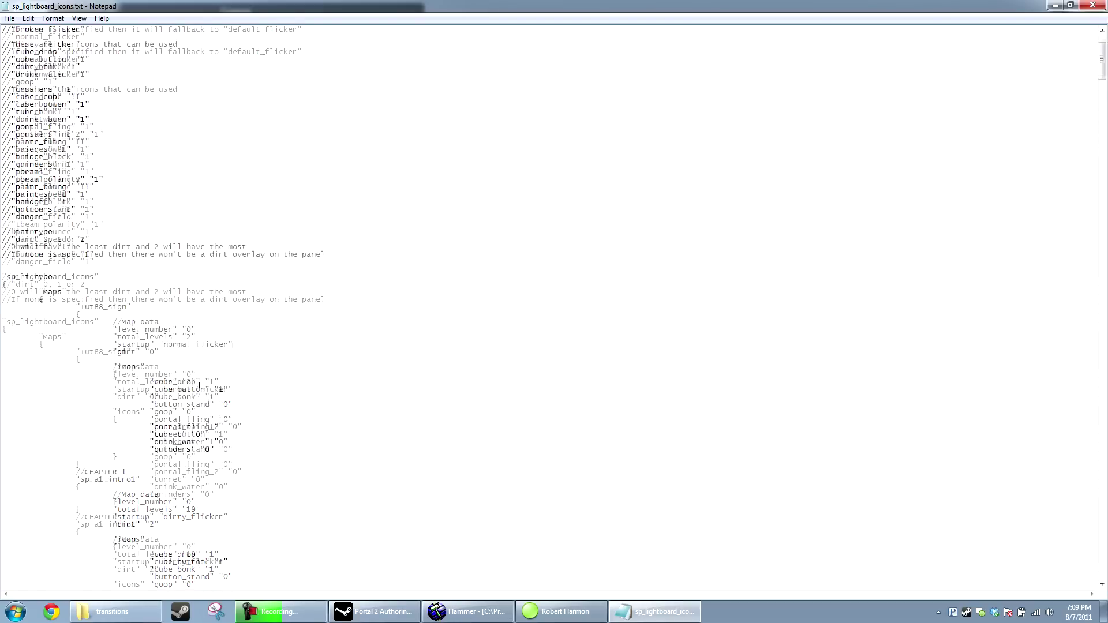
left_click_drag(222, 518, 150, 449)
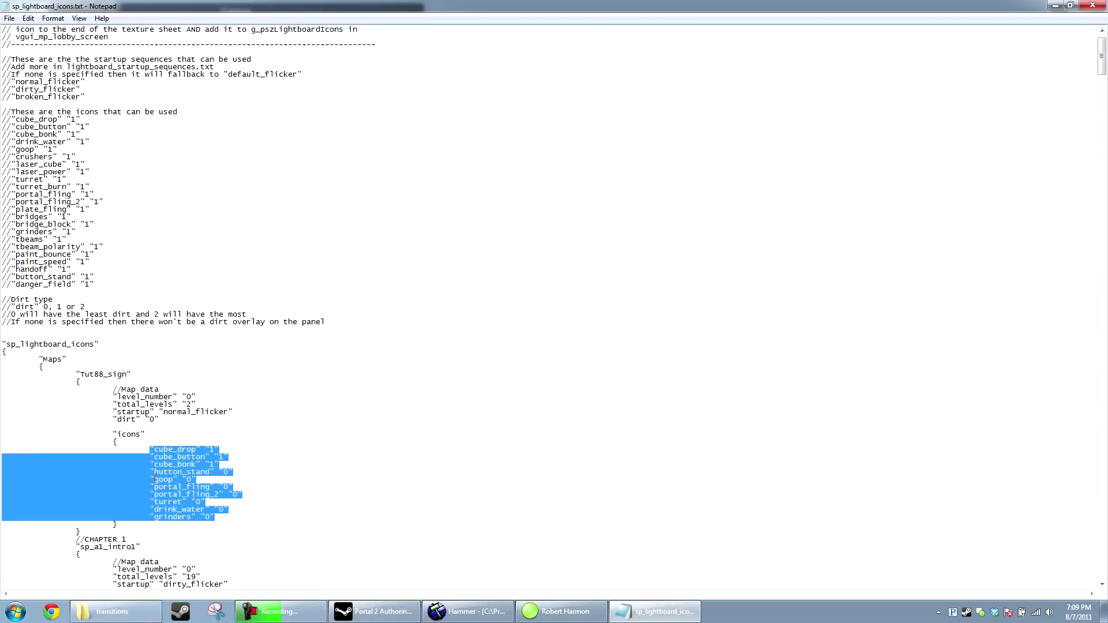
left_click(262, 480)
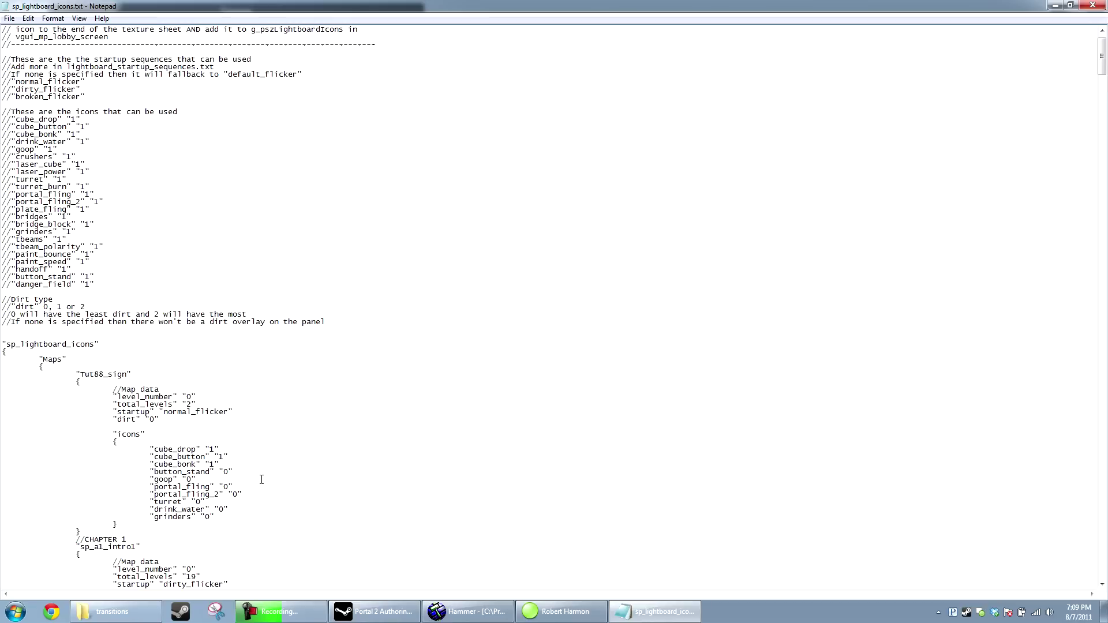
Set the cube_bonk, cube_button and cube_drop icons to "0" in the "Tut88_sign" icons list
key("BackSpace")
type("0")
left_click(223, 456)
key("BackSpace")
type("0")
left_click(214, 448)
key("BackSpace")
type("0")
Delete the drink_water icon line and insert "handoff" "1", copied from the header comments, below portal_fling_2
left_click_drag(230, 505, 9, 509)
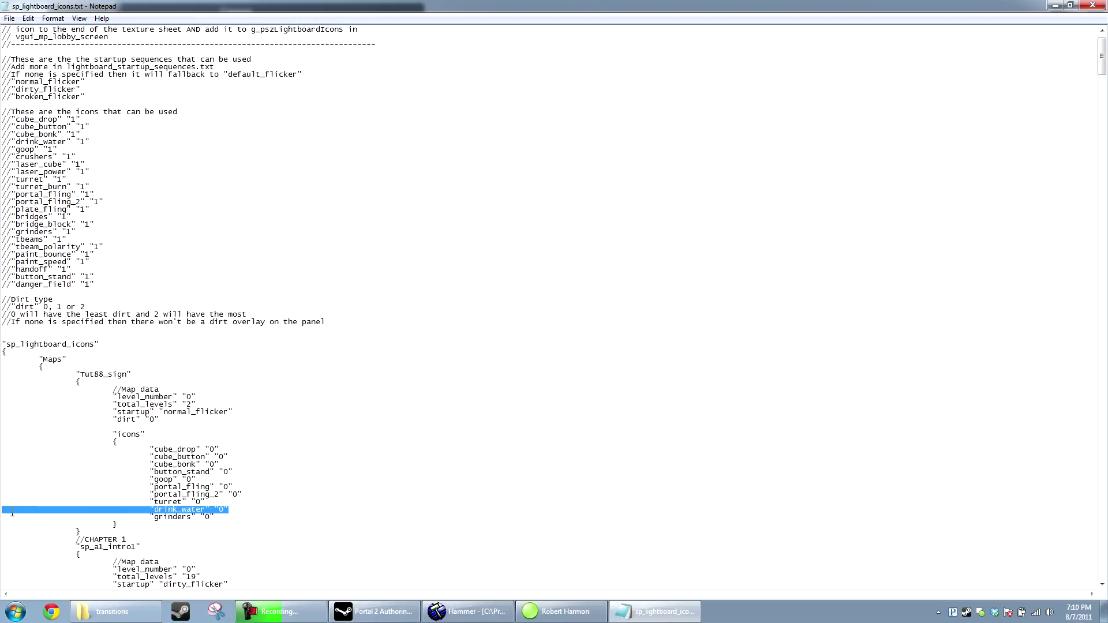
key("BackSpace")
key("BackSpace")
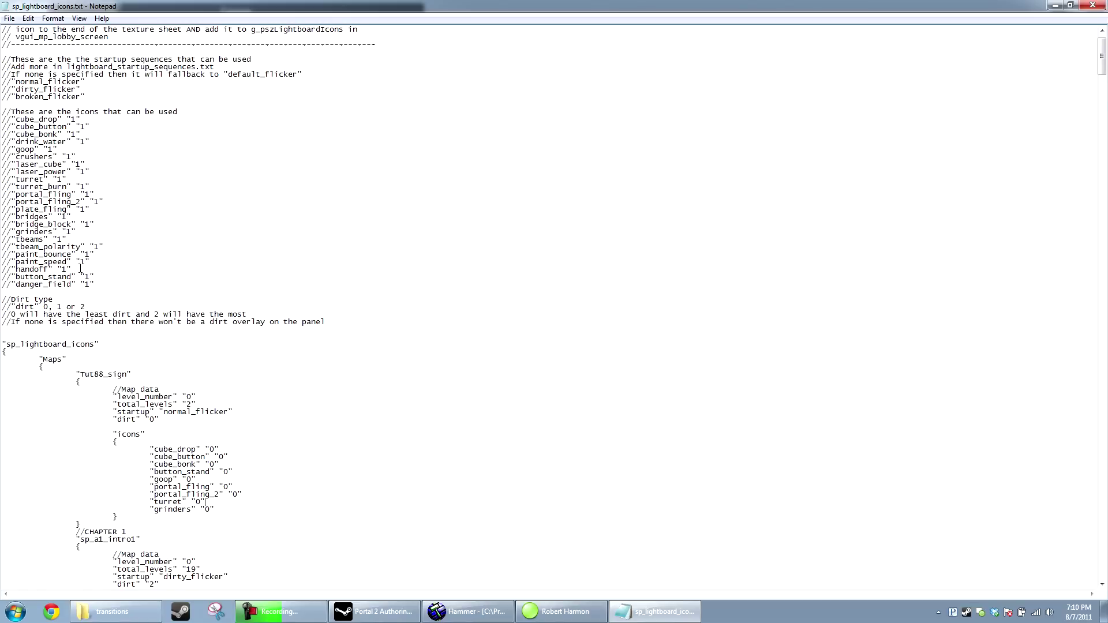
left_click_drag(81, 269, 11, 270)
key("ctrl+c")
left_click(257, 493)
key("Return")
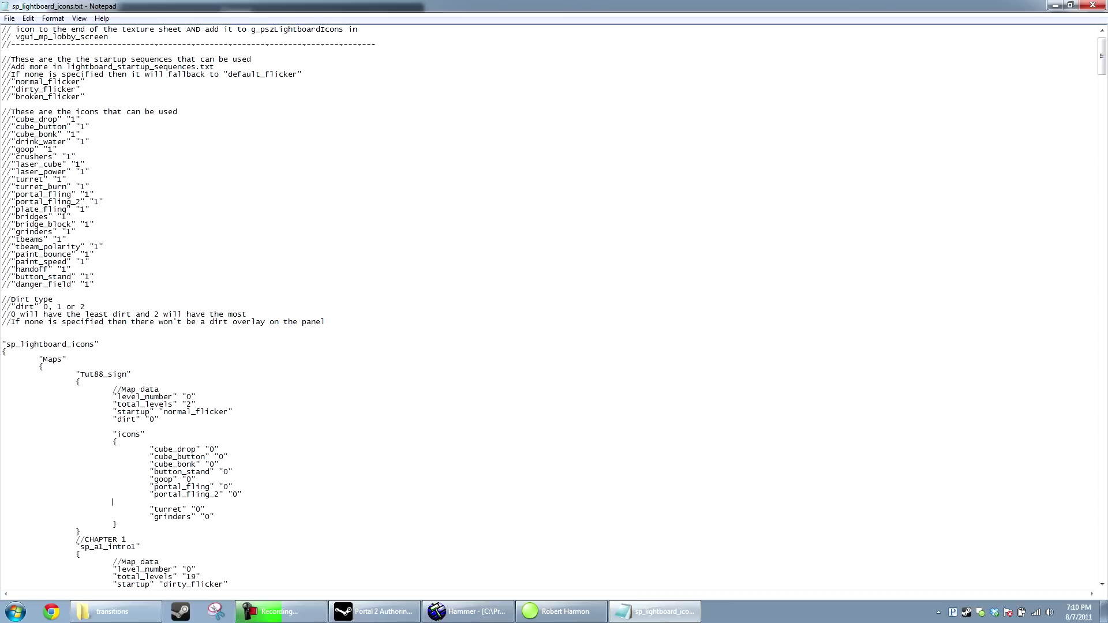
key("ctrl+v")
key("Down")
Set the button_stand and cube_button icons of "Tut88_sign" to "1" and save the file
left_click(234, 457)
left_click_drag(223, 472, 228, 472)
type("1")
left_click_drag(220, 457, 226, 457)
type("1")
left_click(15, 20)
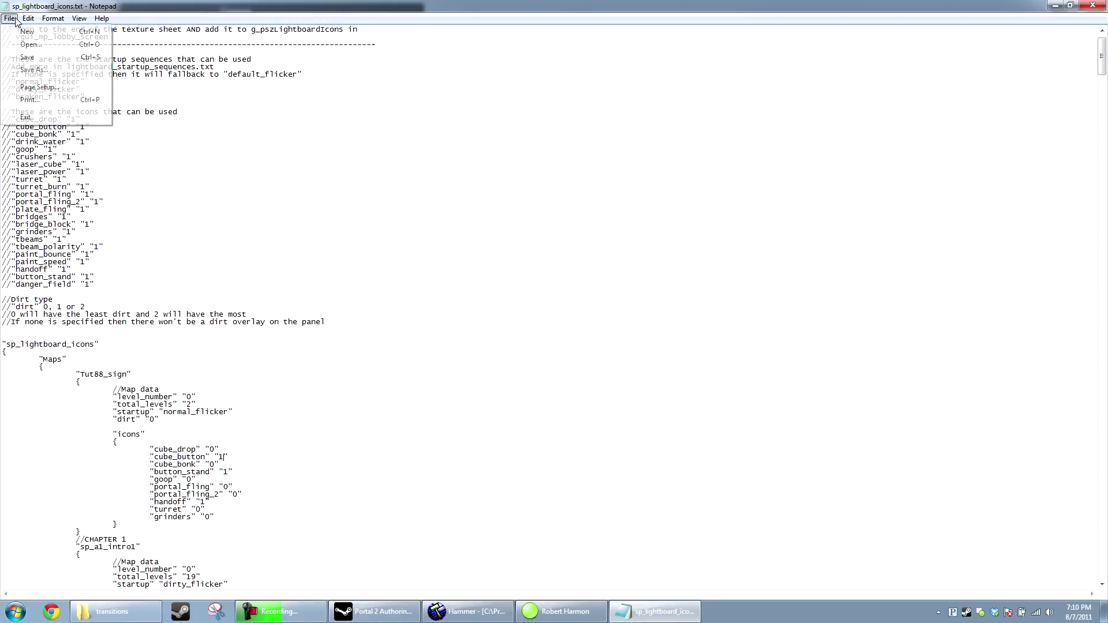
left_click(28, 57)
Minimize the text editor and the transitions folder window, and switch to Portal 2 from the desktop's Games group
left_click(1051, 7)
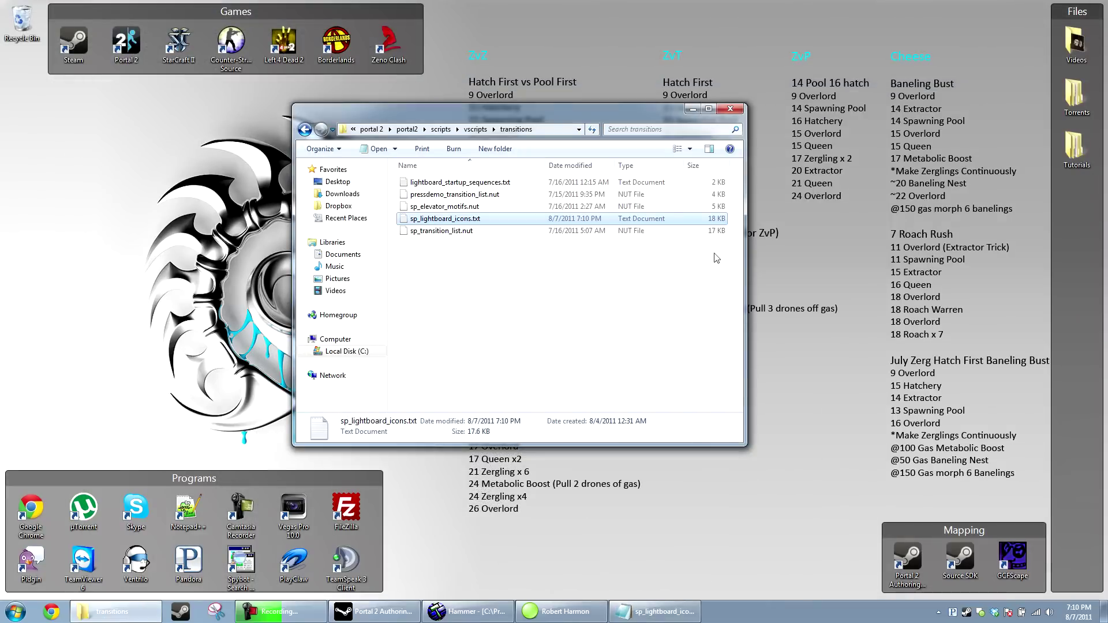
left_click(712, 96)
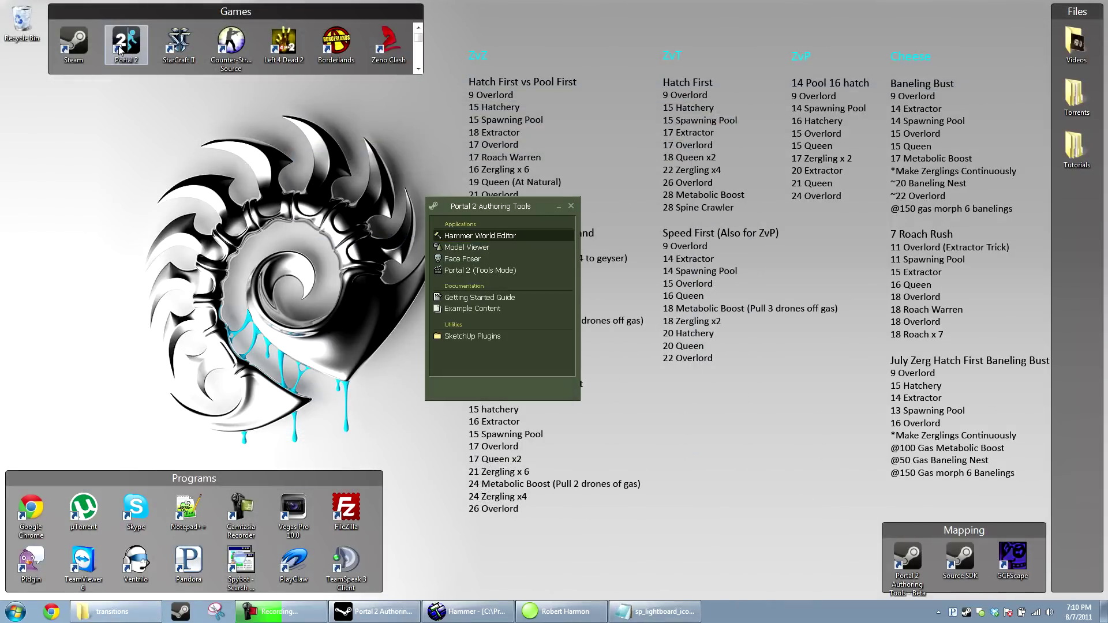
left_click(119, 49)
double_click(119, 49)
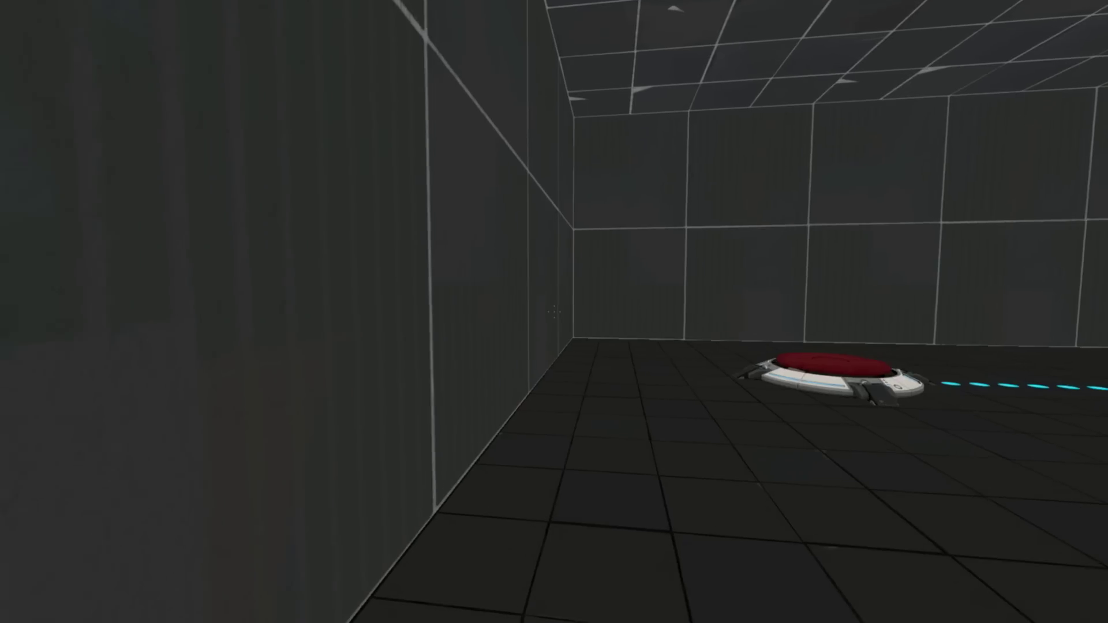
Walk up to the pedestal button in the test map, activate it and examine the chamber info sign on the wall
key("a")
key("w")
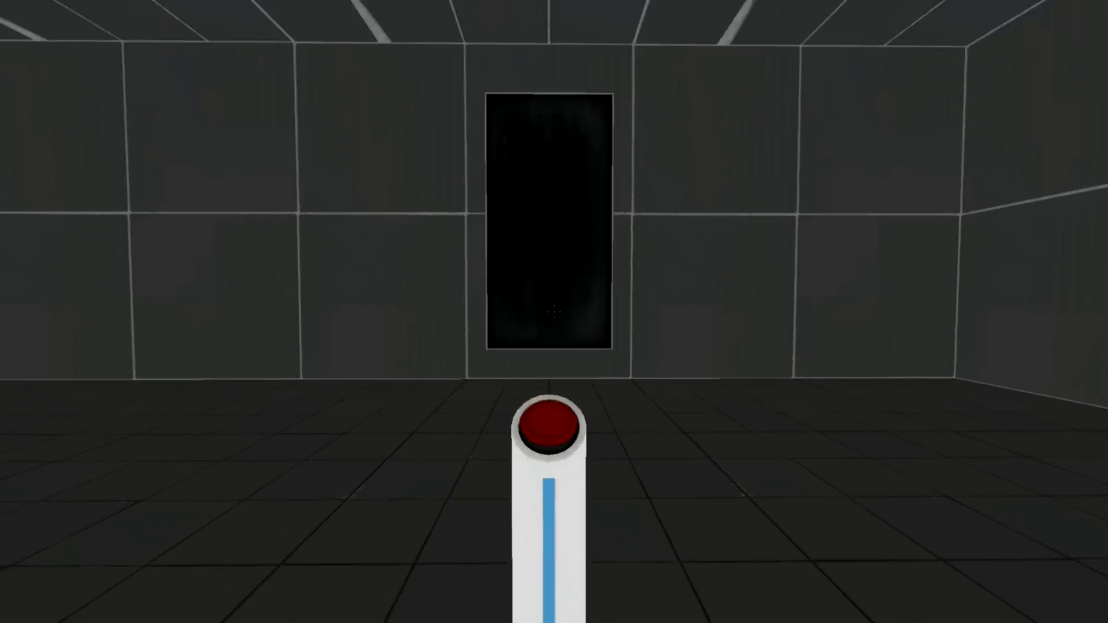
key("d")
key("w")
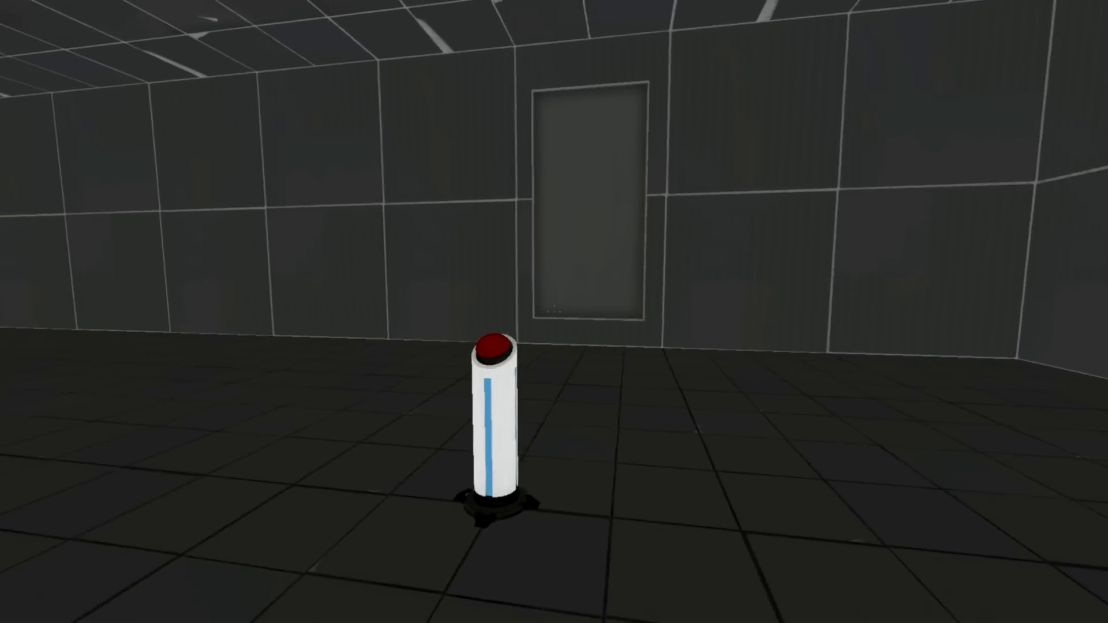
key("w")
key("e")
key("w")
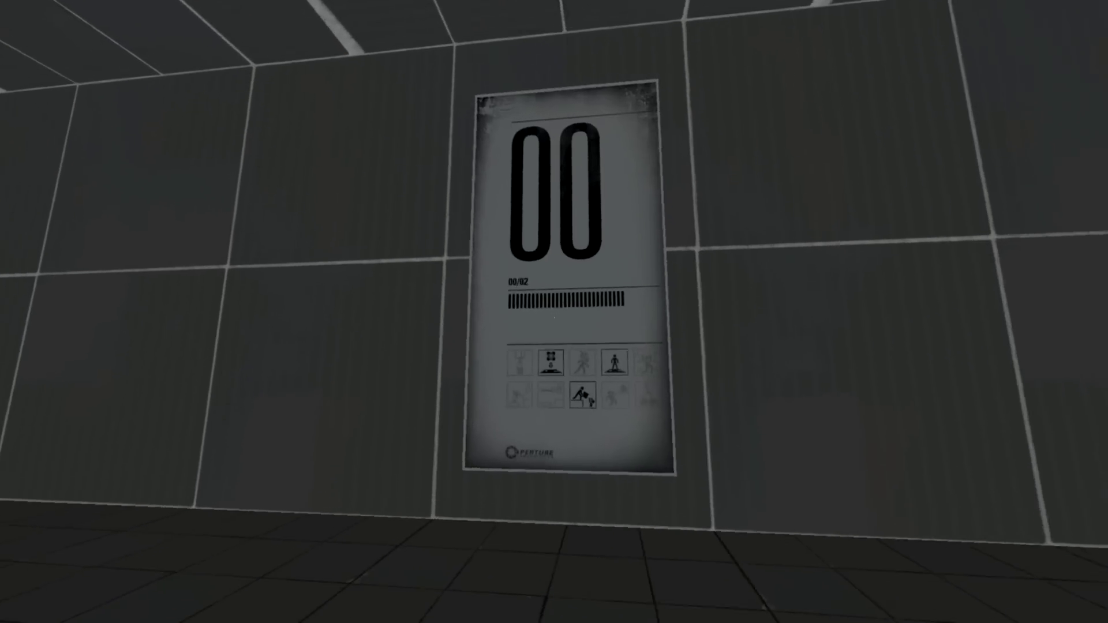
key("s")
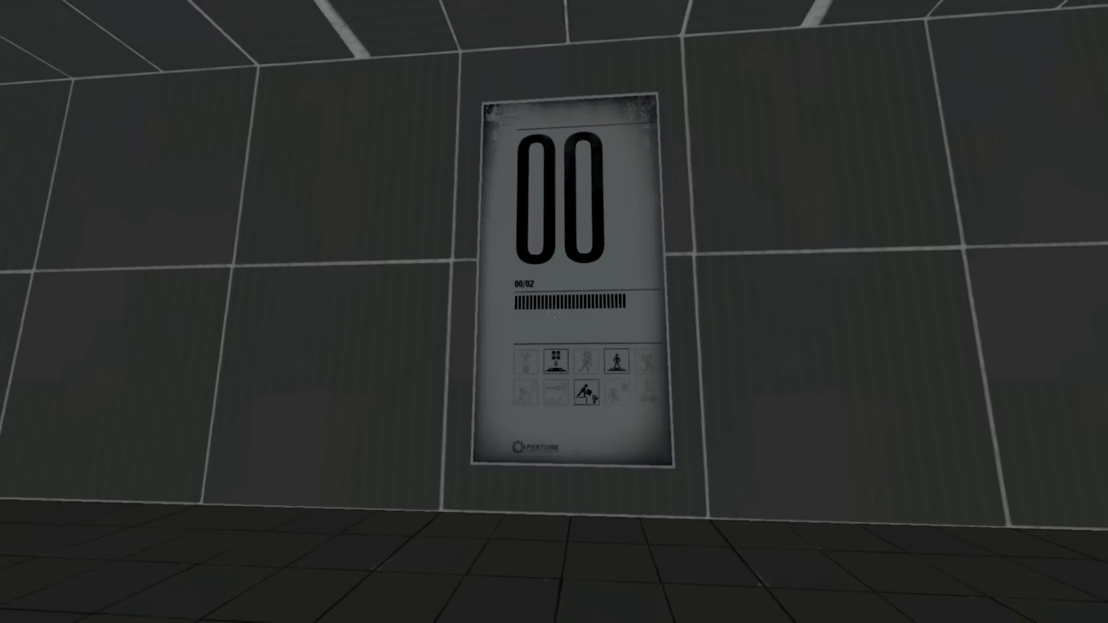